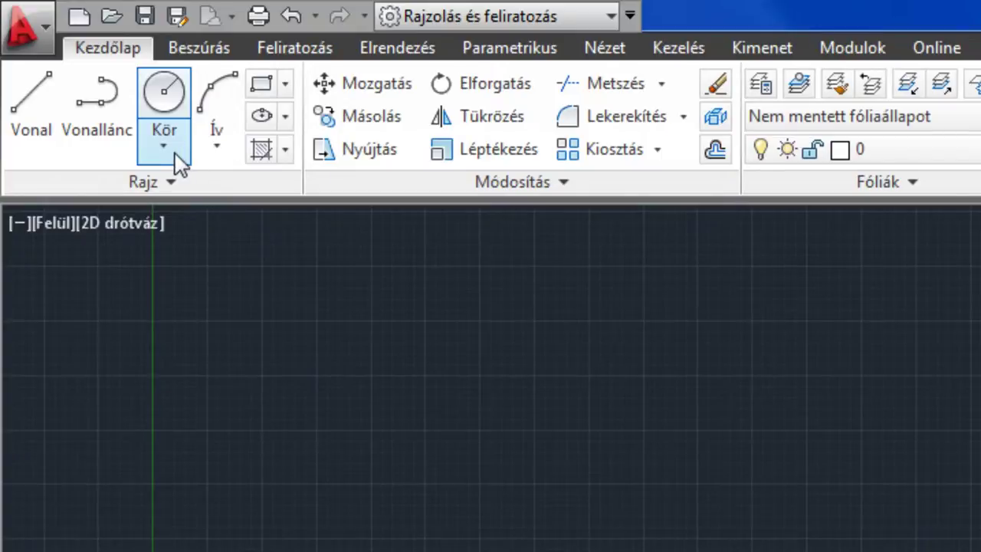
- Expand the Ív (Arc) dropdown on the Rajz panel to list the arc creation methods
left_click(220, 157)
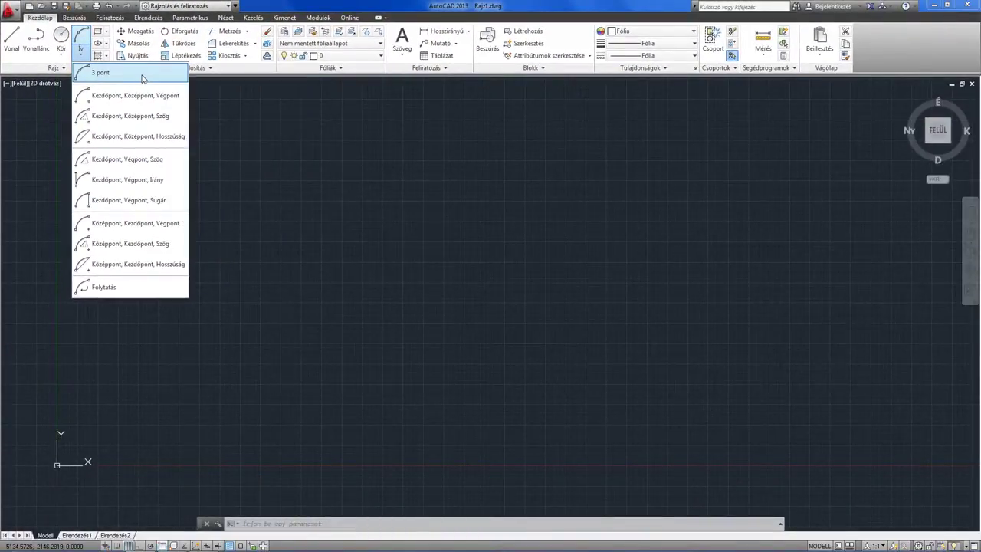
- Draw an upward-curving three-point arc by picking its start, second and end points
left_click(142, 73)
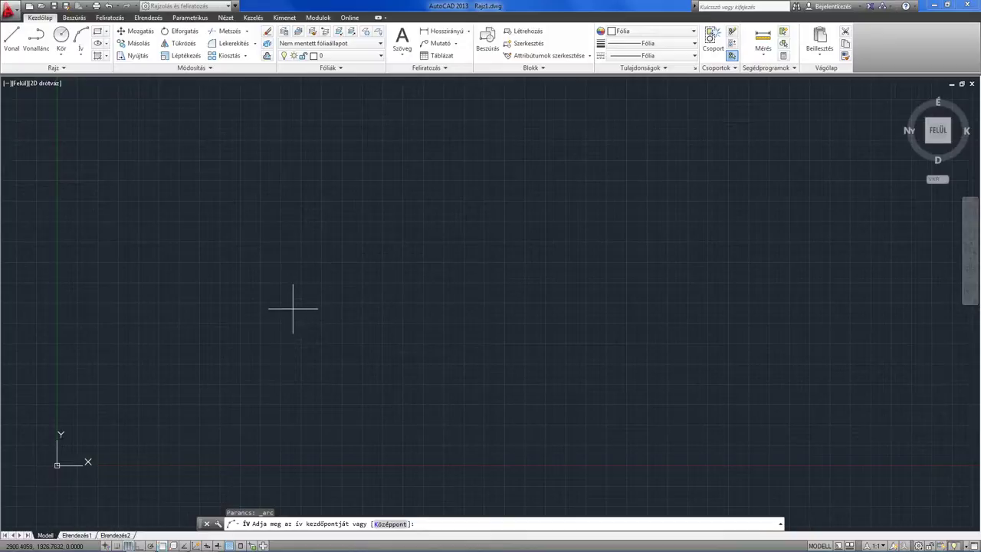
left_click(293, 309)
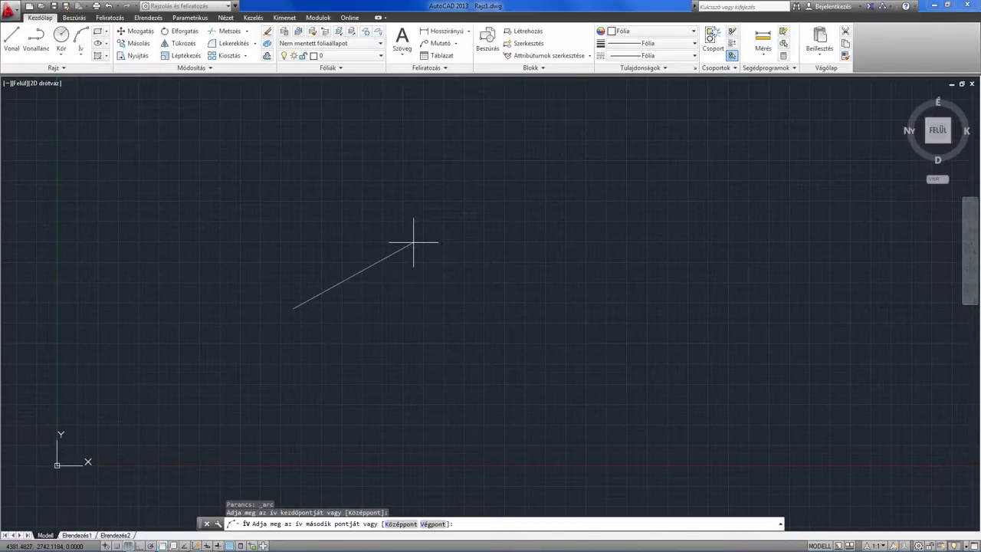
left_click(413, 243)
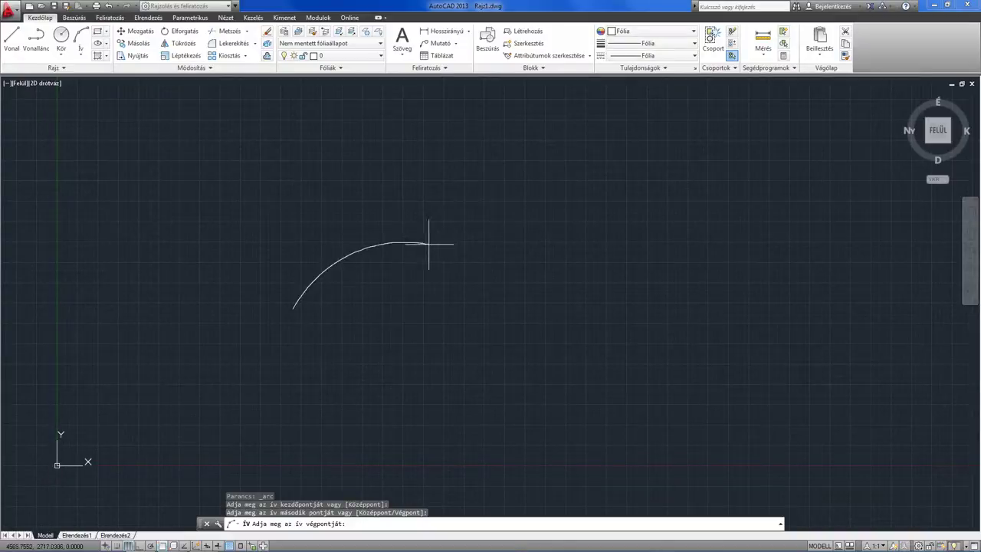
left_click(502, 327)
middle_click_drag(403, 328, 416, 296)
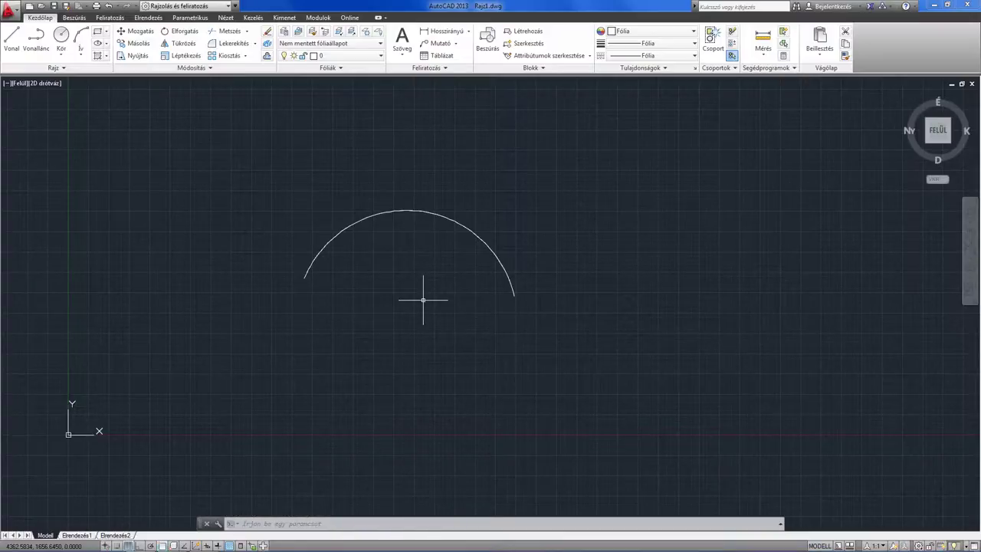
mouse_move(423, 296)
middle_mouse_down()
mouse_move(414, 271)
mouse_move(413, 281)
mouse_move(391, 284)
mouse_move(404, 282)
middle_mouse_up()
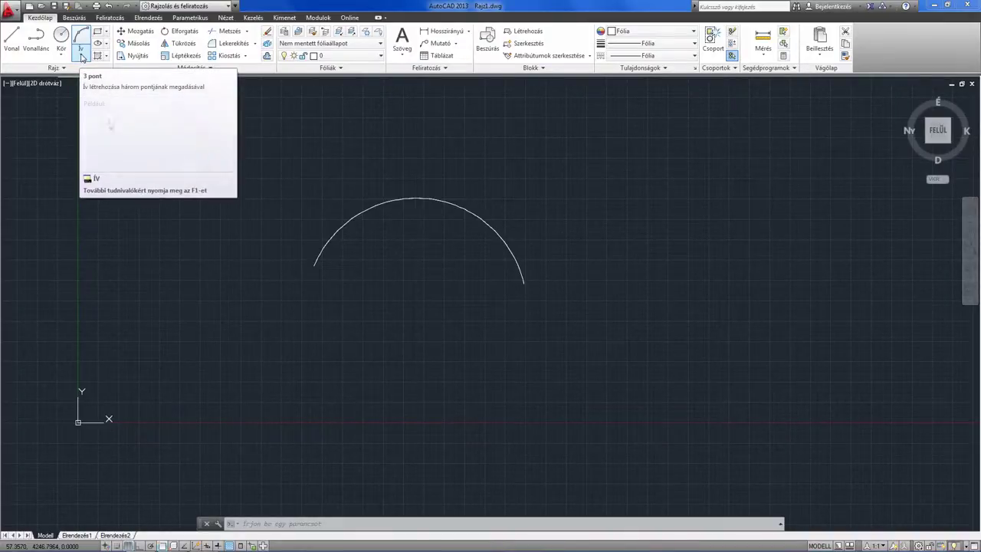
- Continue a tangent arc (Folytatás) from the first arc's end, curling it down into a hook
left_click(82, 57)
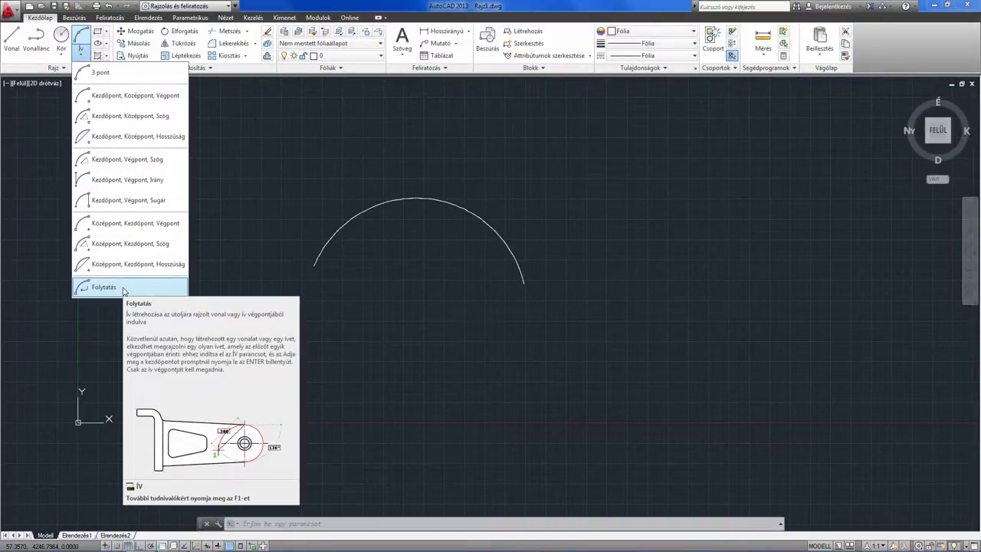
left_click(123, 289)
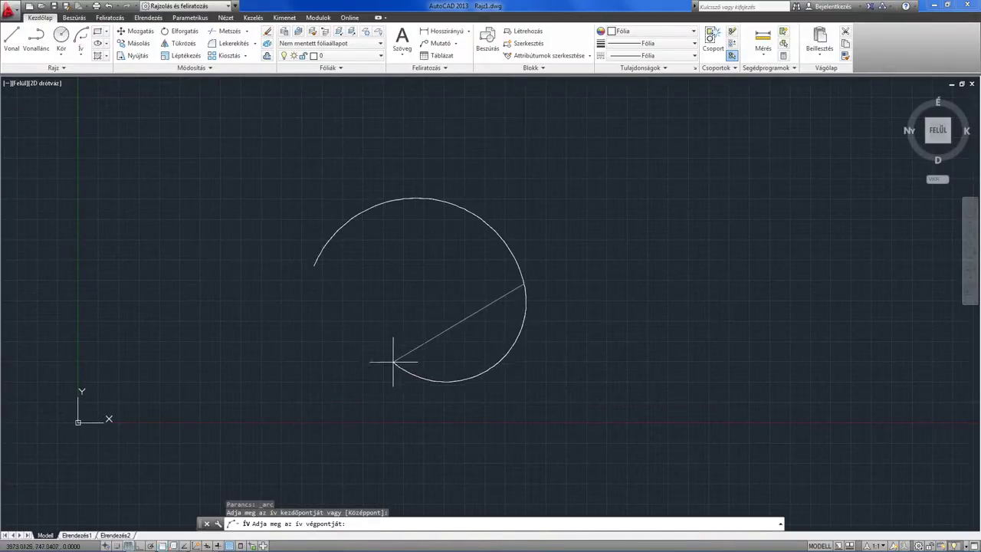
left_click(379, 296)
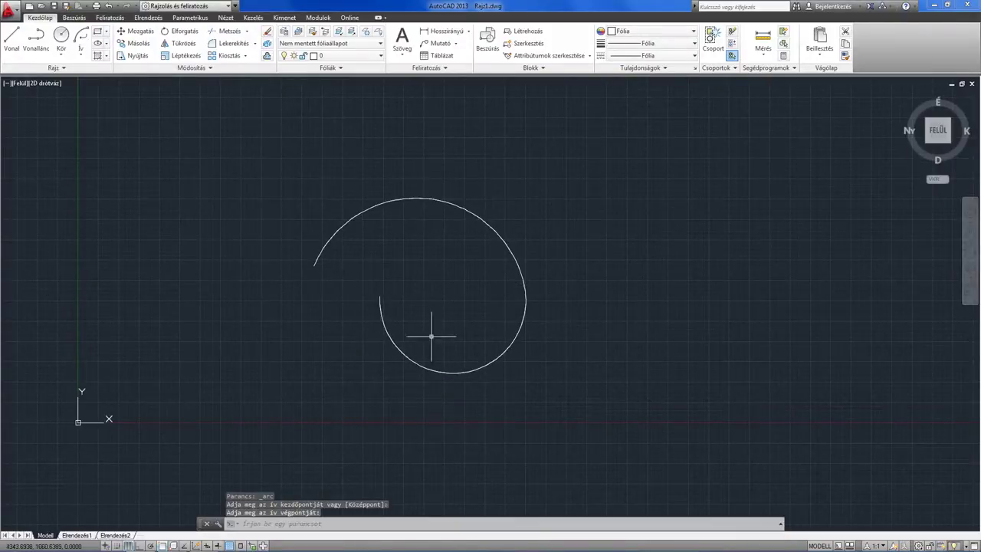
middle_click_drag(434, 335, 446, 317)
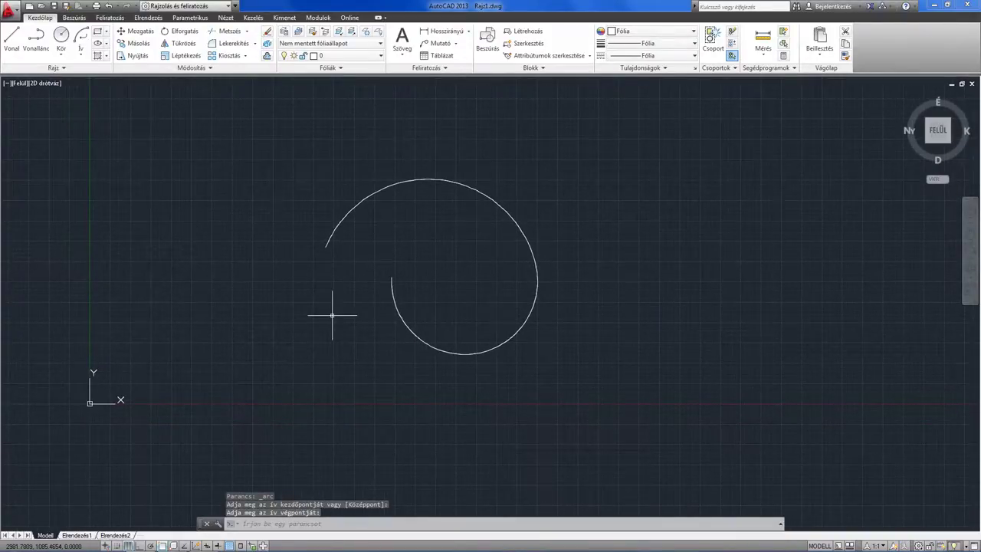
- Draw a diagonal line beside the spiral, running down to the right
left_click(11, 40)
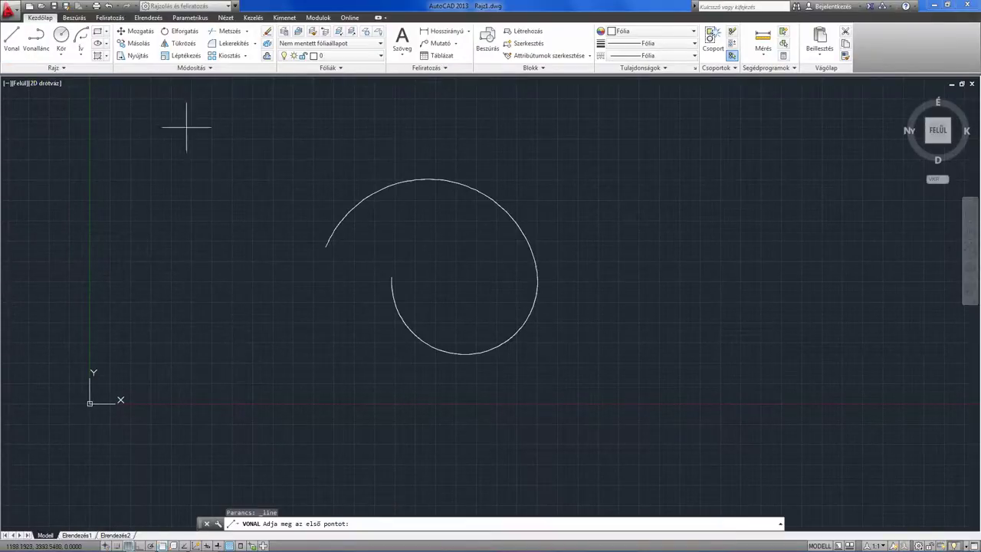
middle_click_drag(427, 180, 343, 237)
left_click(445, 165)
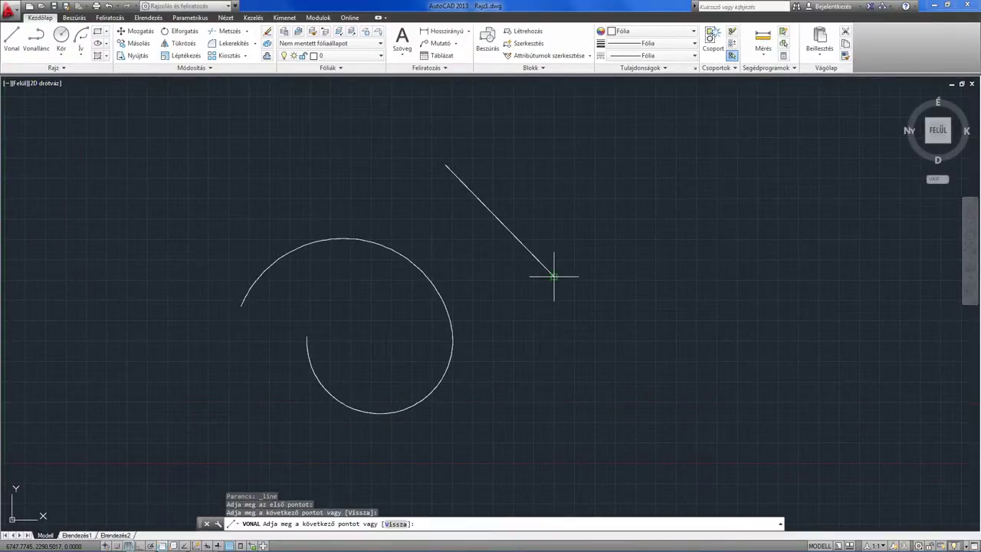
left_click(553, 276)
key("Return")
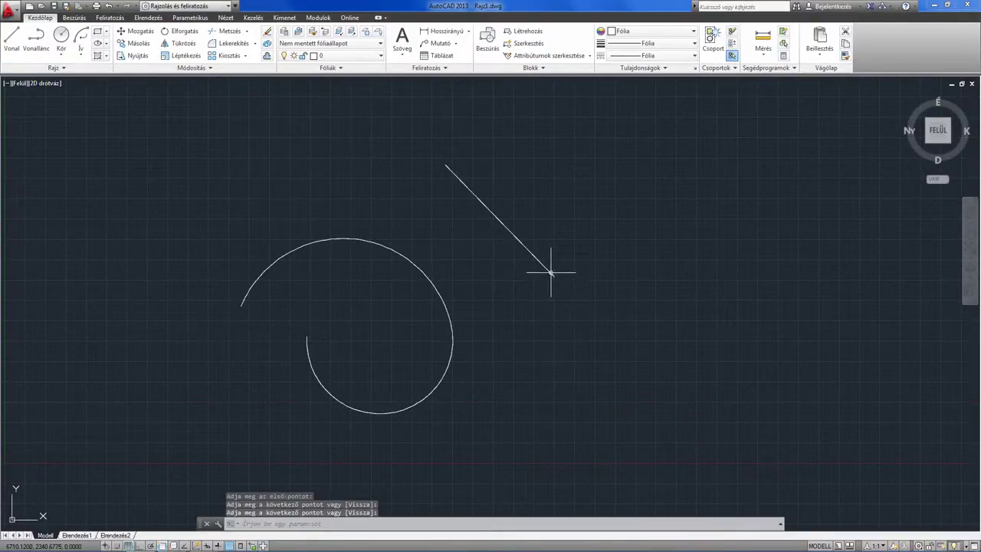
left_click(550, 272)
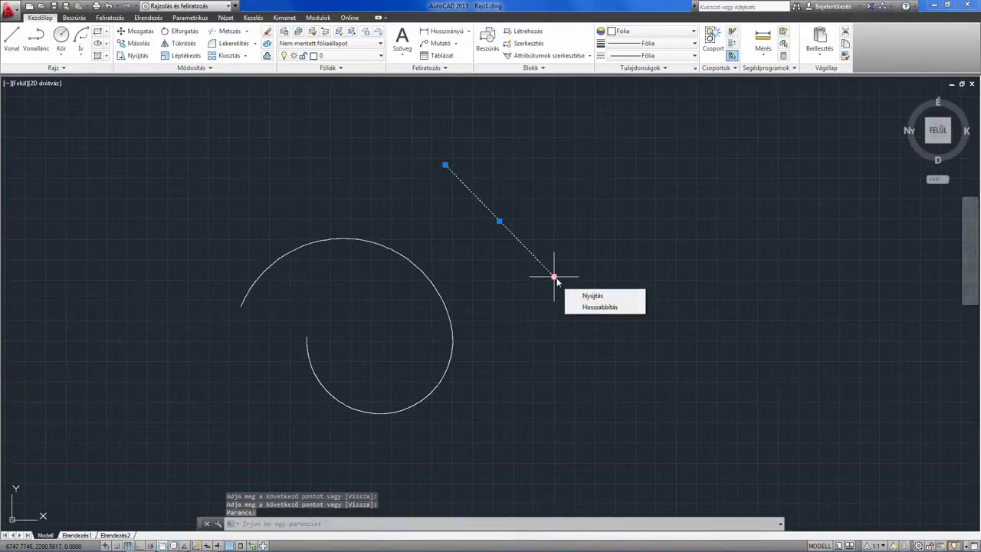
key("Escape")
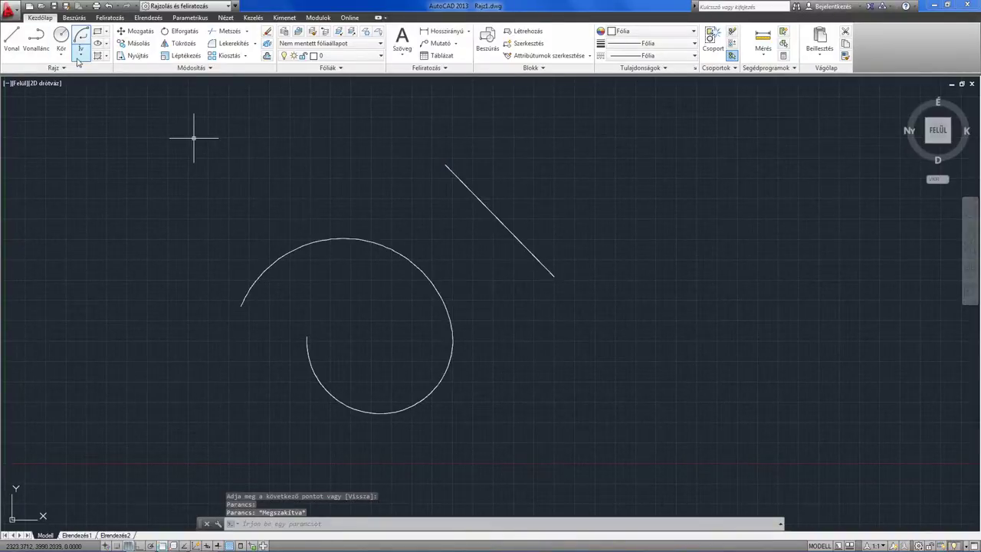
- Add a tangent arc (Folytatás) from the line's lower end, curving back upward
left_click(80, 60)
left_click(104, 287)
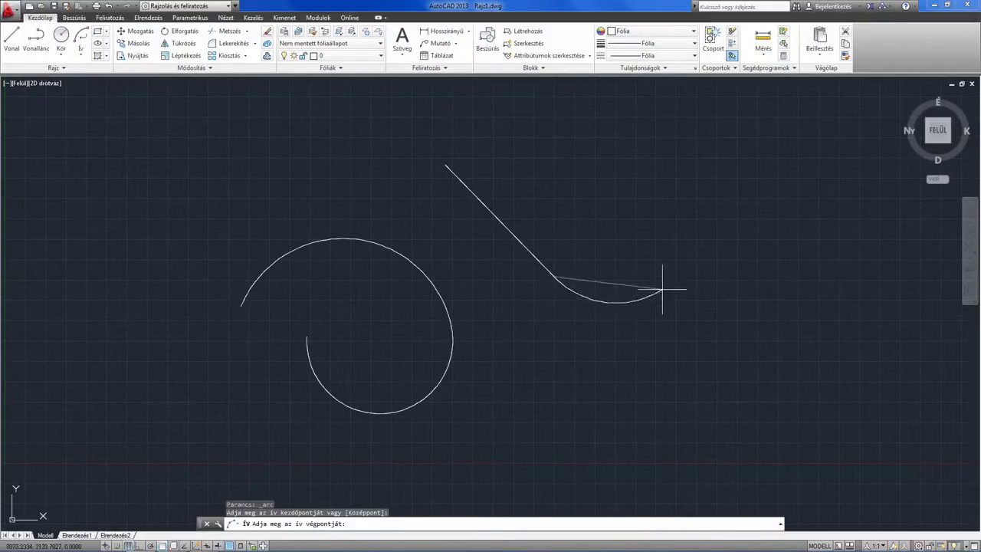
left_click(635, 214)
middle_click_drag(480, 227, 536, 209)
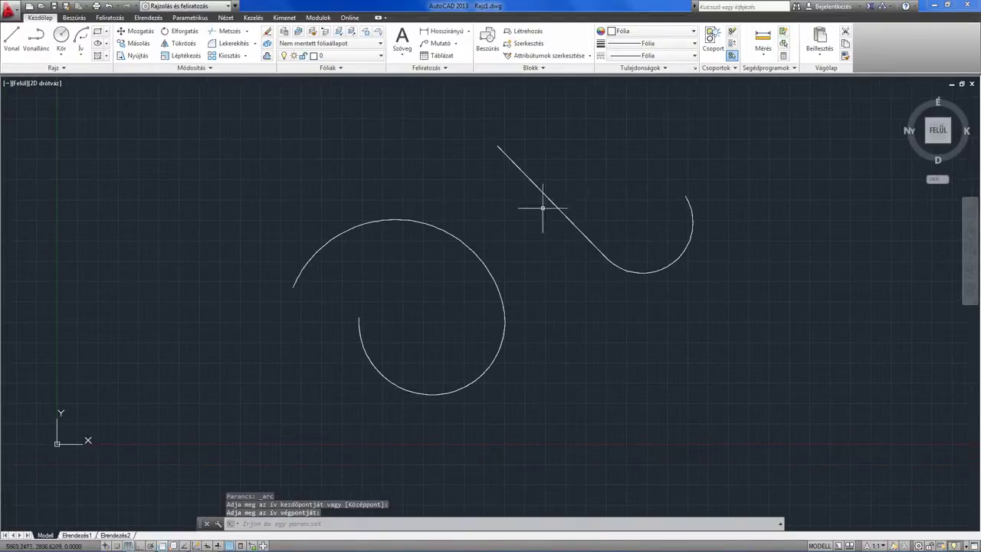
middle_click_drag(319, 189, 344, 254)
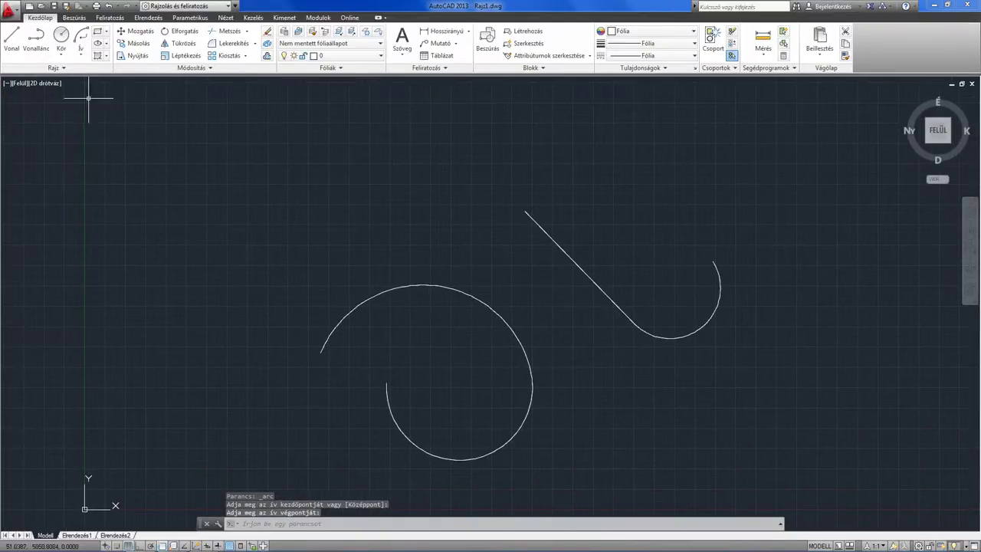
- Draw a zigzag polyline (Vonallánc) with a peak and a valley vertex
left_click(36, 40)
left_click(146, 289)
left_click(215, 158)
left_click(322, 243)
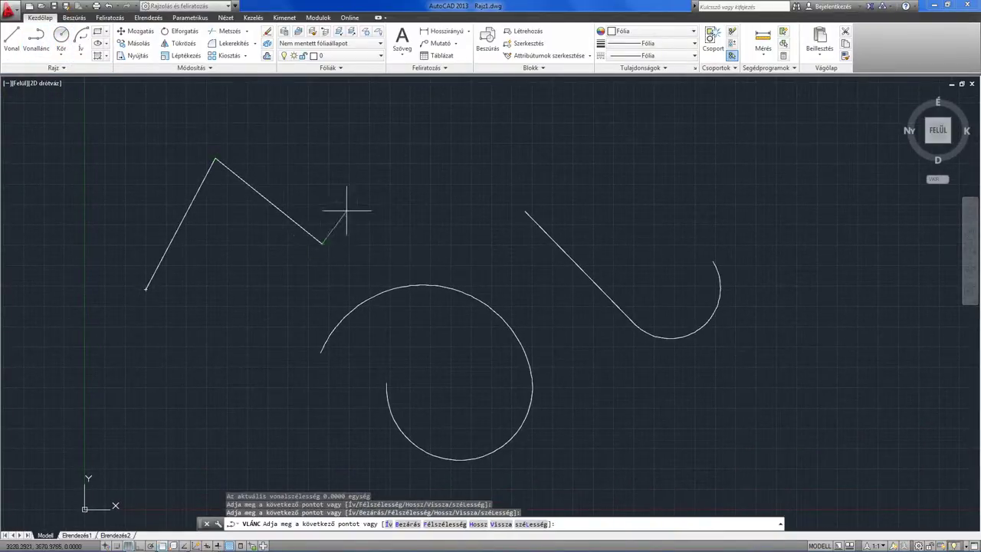
key("Escape")
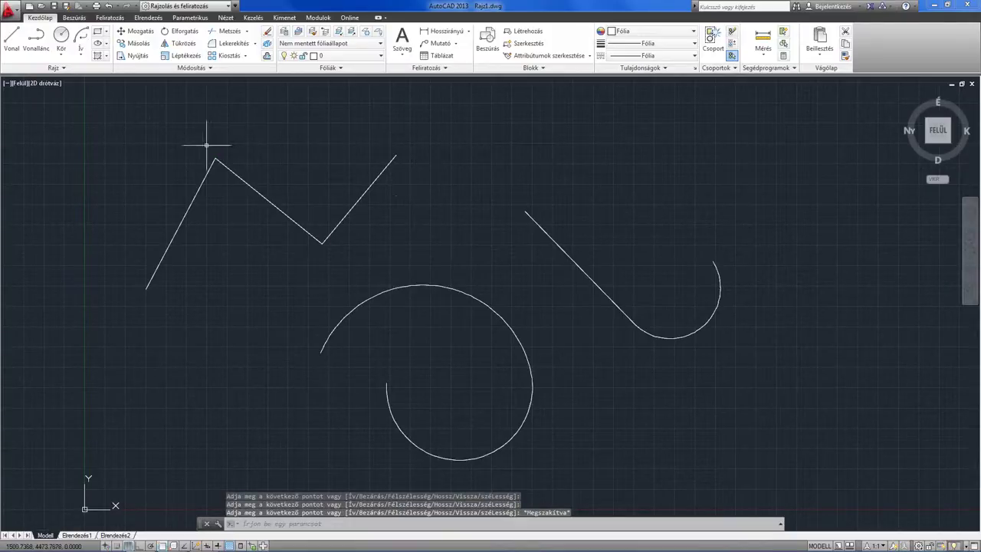
- Continue a tangent arc from the polyline, then crossing-select and delete every object
left_click(89, 58)
left_click(85, 287)
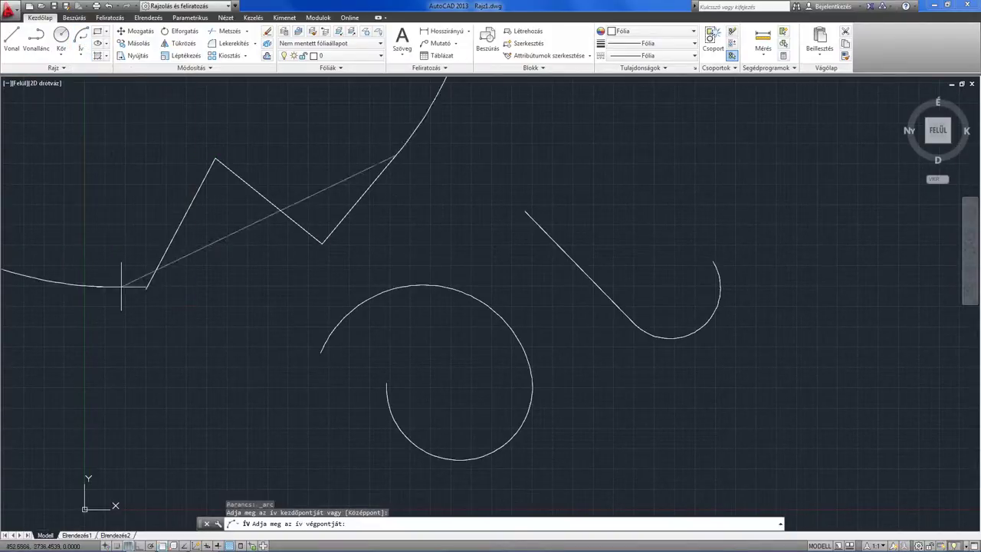
left_click(472, 199)
mouse_move(540, 306)
middle_mouse_down()
mouse_move(563, 332)
mouse_move(556, 300)
middle_mouse_up()
left_click_drag(710, 425, 322, 222)
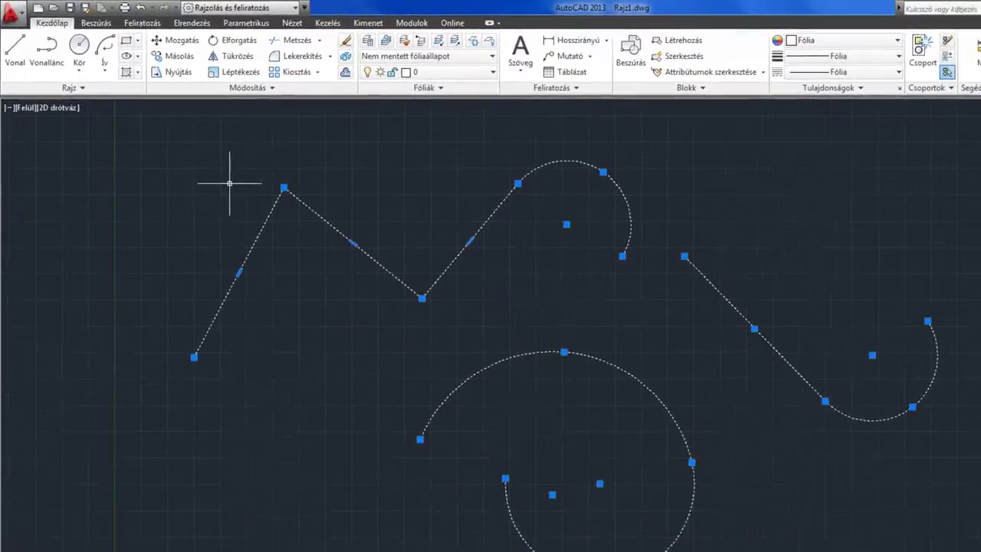
key("Delete")
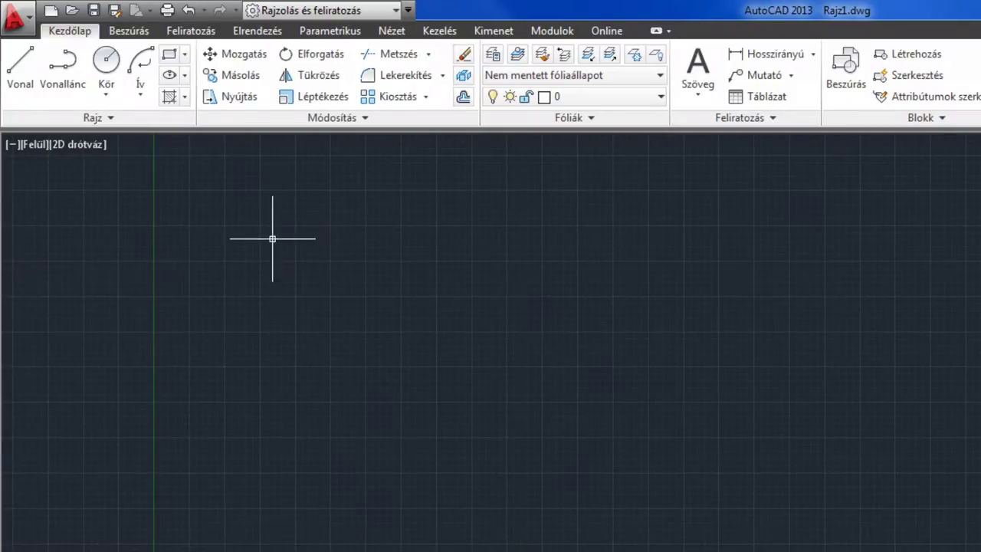
- Show the arc methods list and the explanation of Kezdőpont, Középpont, Hosszúság
left_click(149, 102)
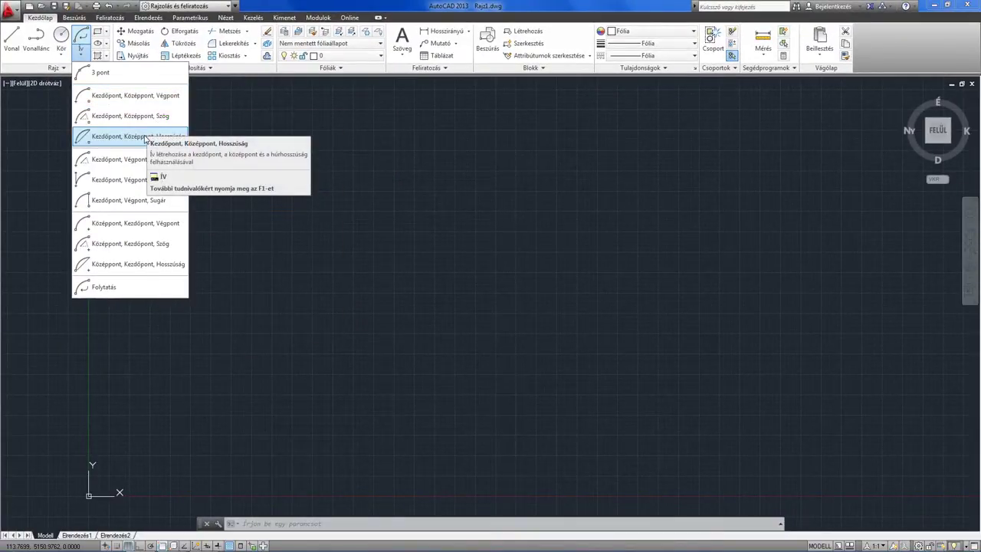
mouse_move(128, 136)
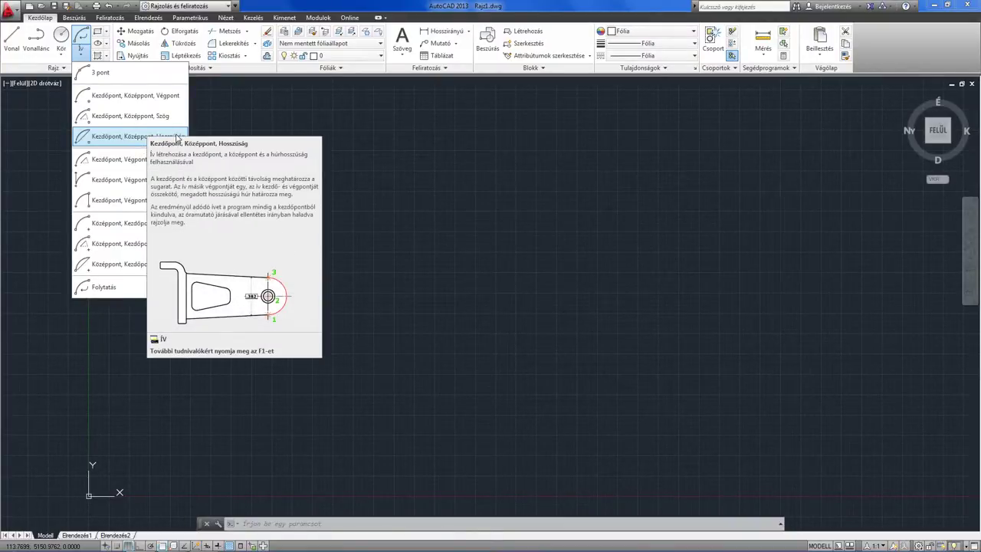
- Draw a horizontal line across the drawing with Ortho (F8) toggled on
left_click(12, 48)
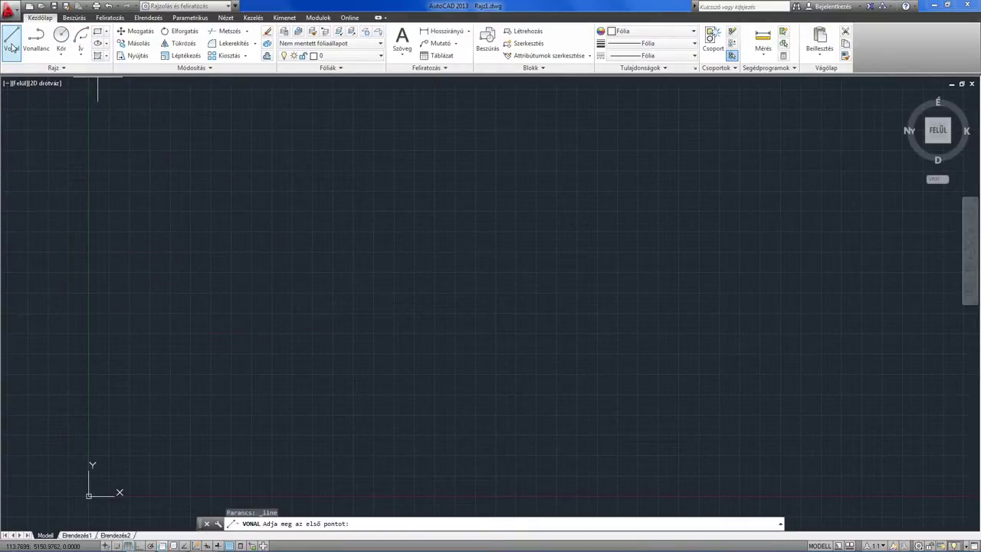
left_click(277, 267)
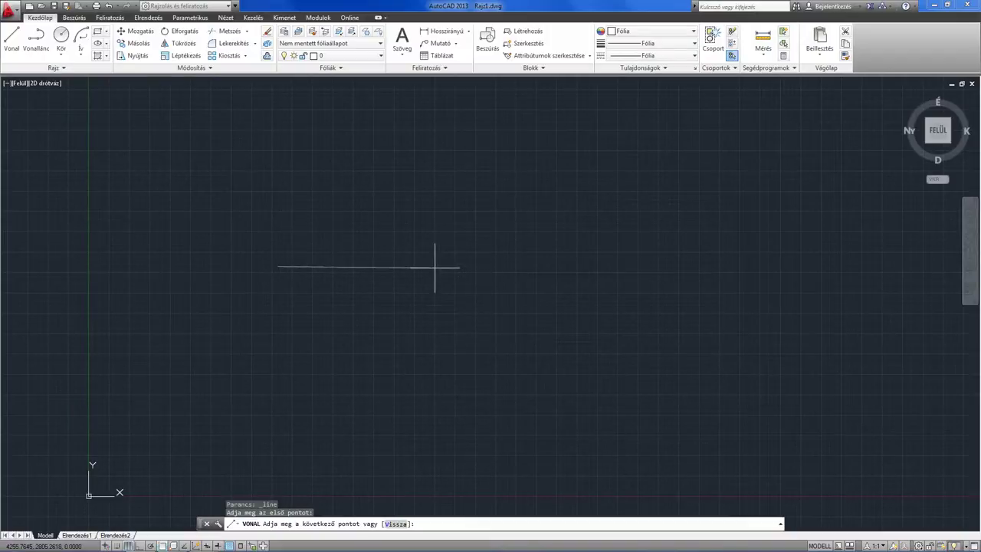
key("F8")
left_click(508, 282)
key("F8")
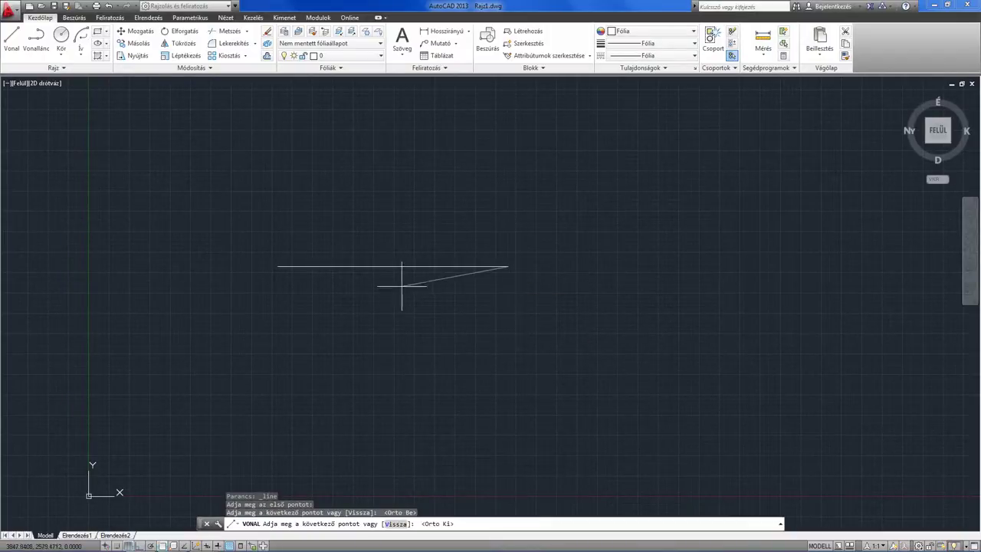
key("Return")
middle_click_drag(372, 290, 413, 296)
left_click(81, 58)
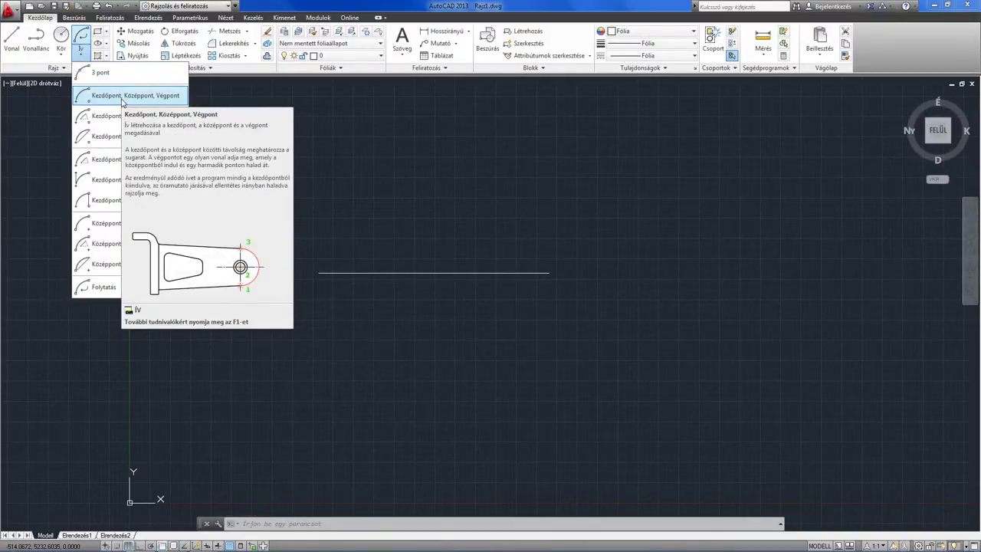
- Draw a start-center-end semicircle below the line: left end, midpoint centre, right end
left_click(122, 98)
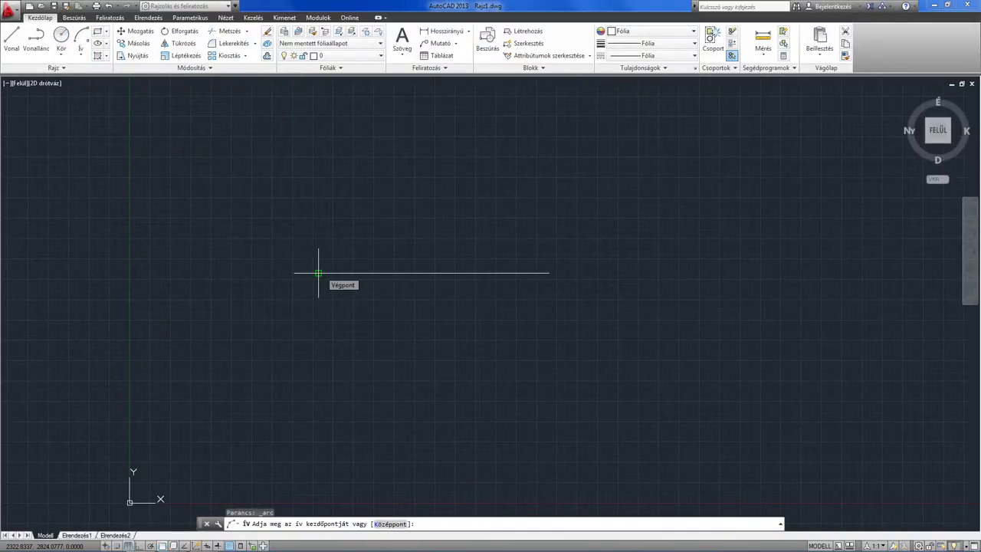
left_click(318, 273)
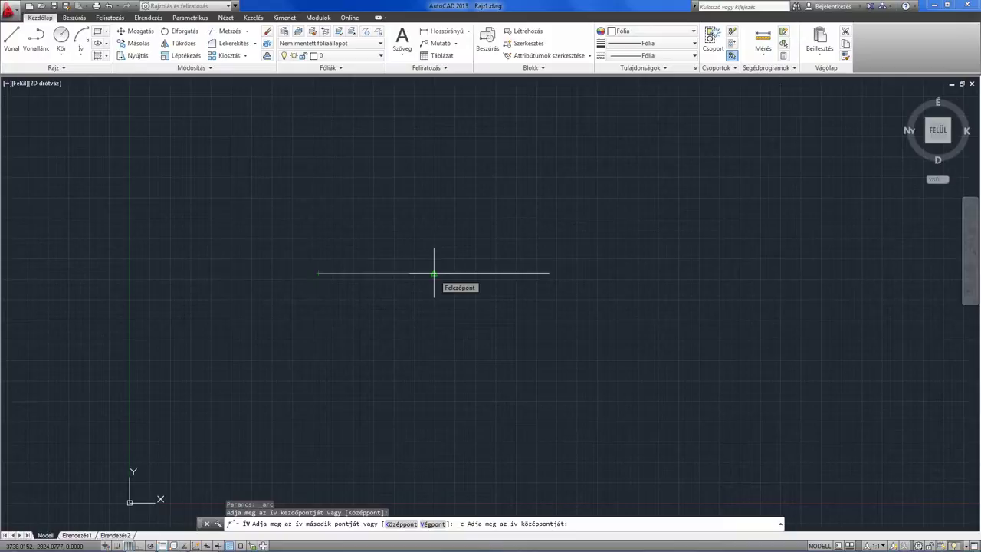
left_click(434, 274)
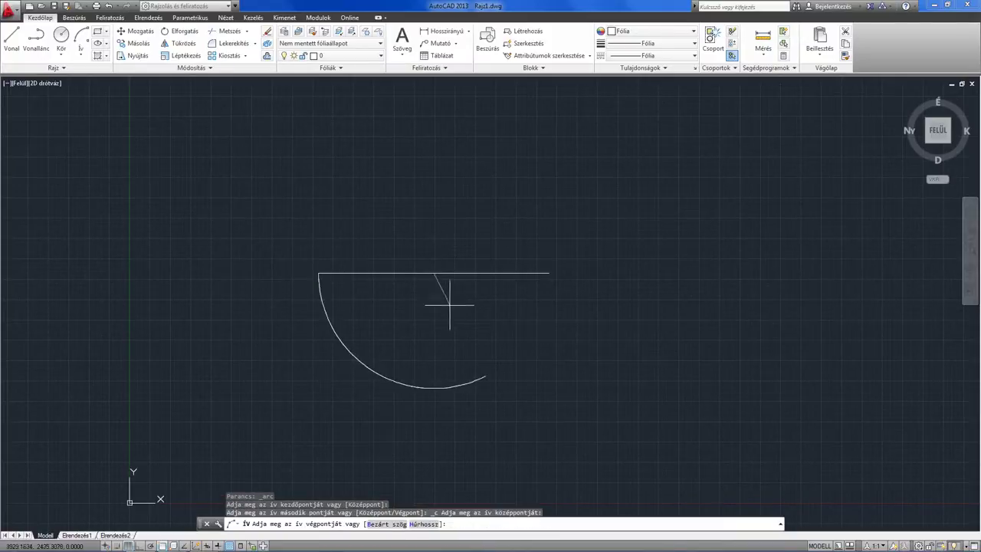
left_click(549, 272)
middle_click_drag(573, 318, 580, 298)
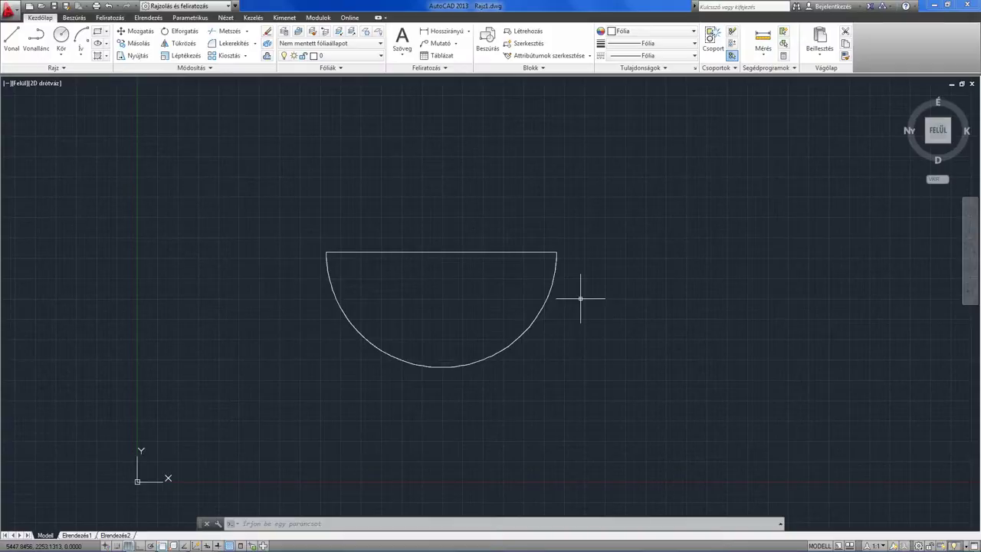
- Window-select the semicircle and delete it, leaving only the line
left_click(568, 377)
left_click(427, 325)
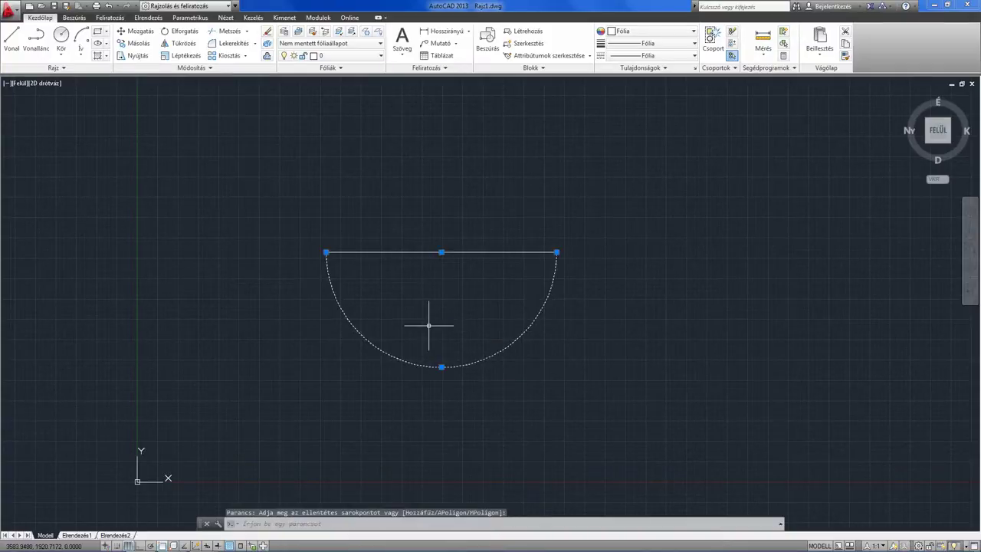
key("Delete")
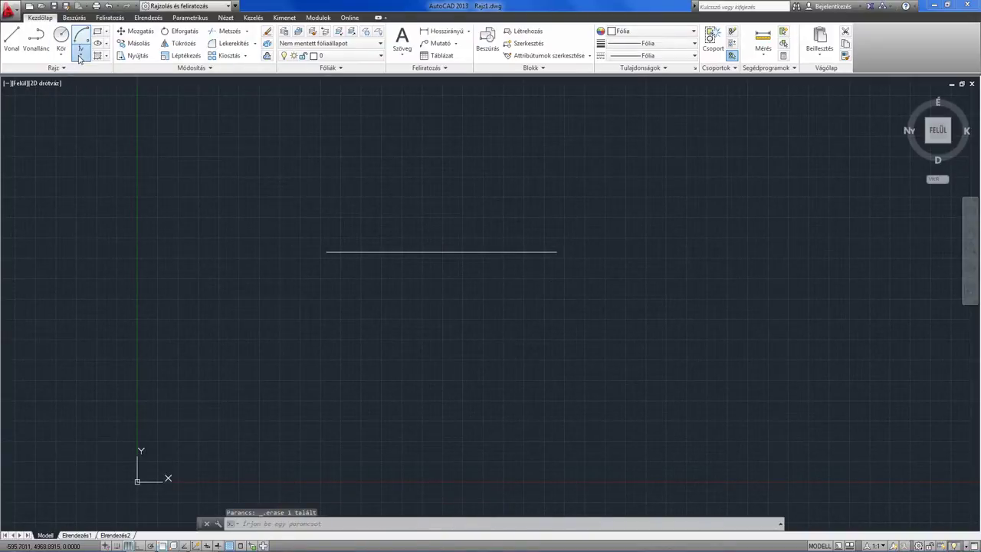
- Draw a start-center-end semicircle above the line from its right end via the midpoint to the left end
left_click(80, 54)
left_click(99, 95)
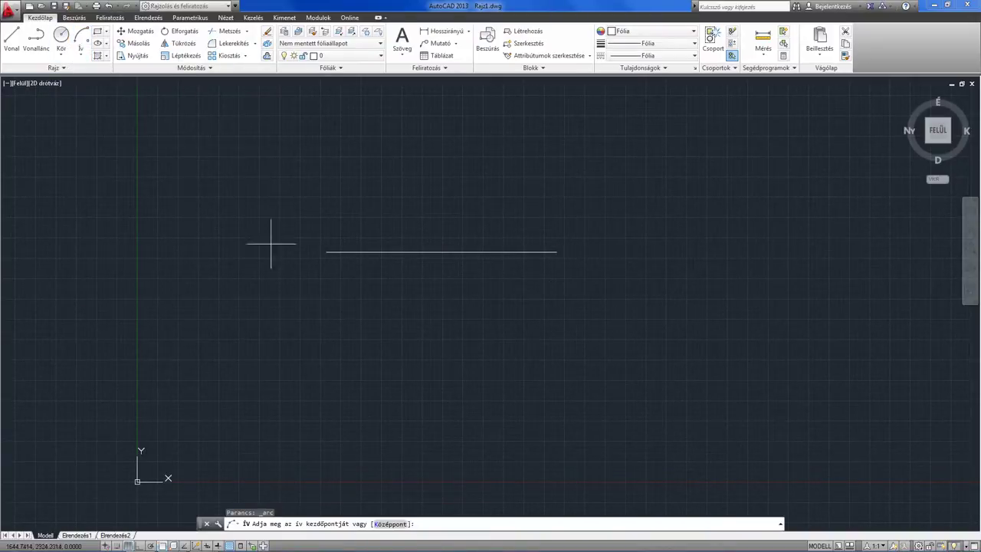
left_click(557, 252)
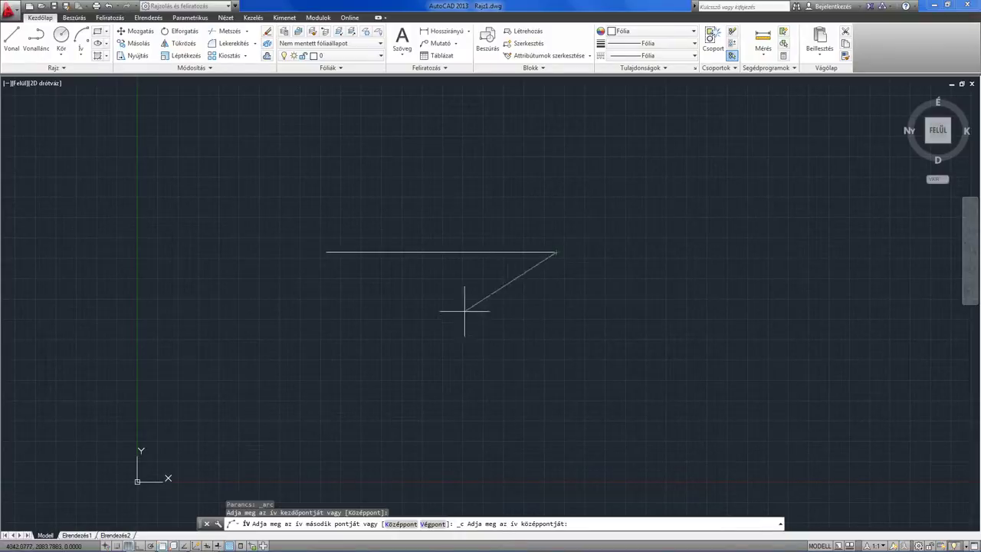
left_click(441, 252)
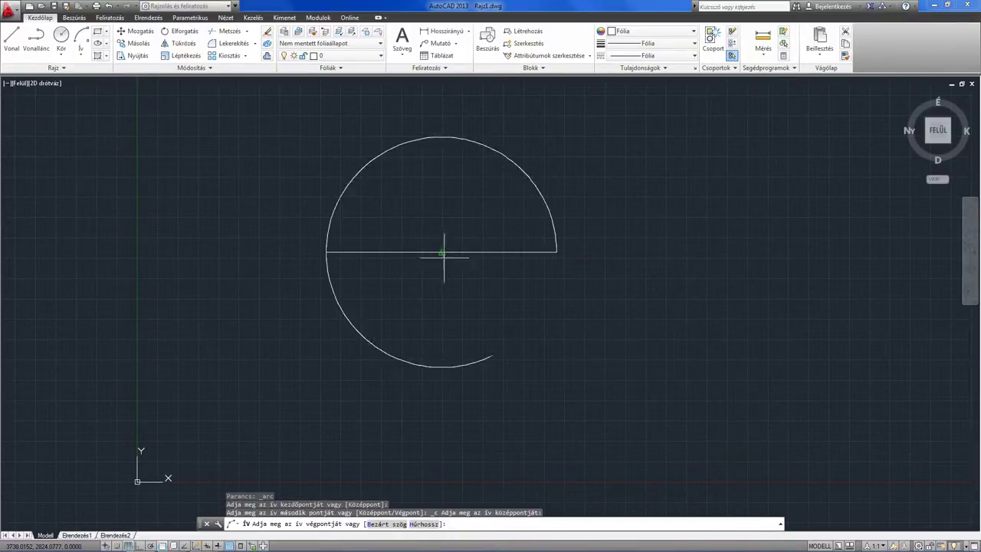
left_click(326, 252)
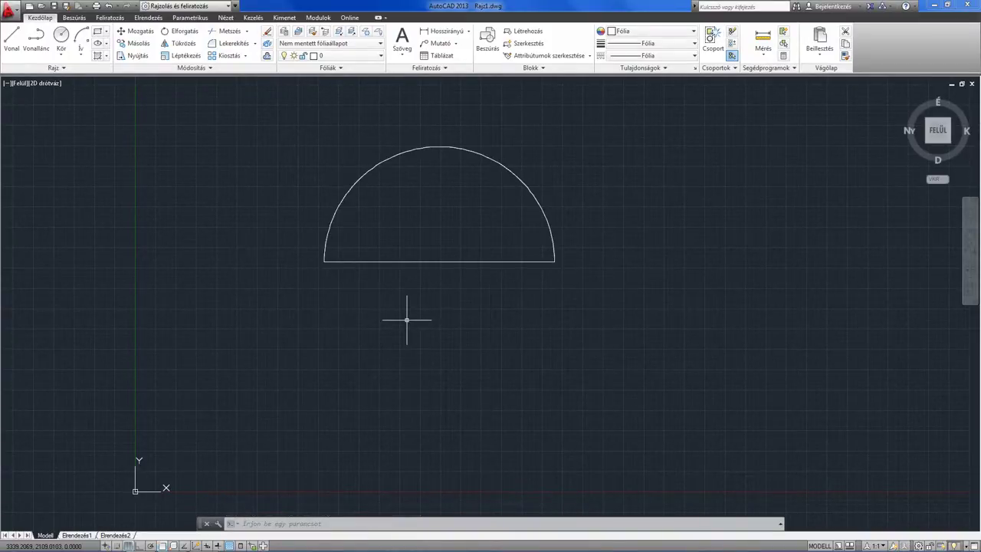
- Window-select and delete the upper semicircle, then reopen the arc methods list
left_click(443, 206)
left_click(322, 167)
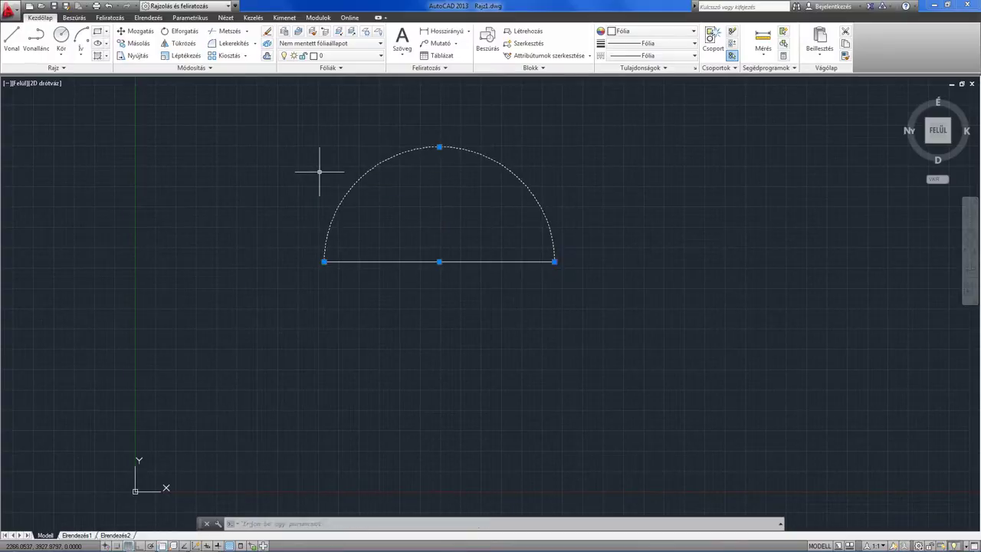
key("Delete")
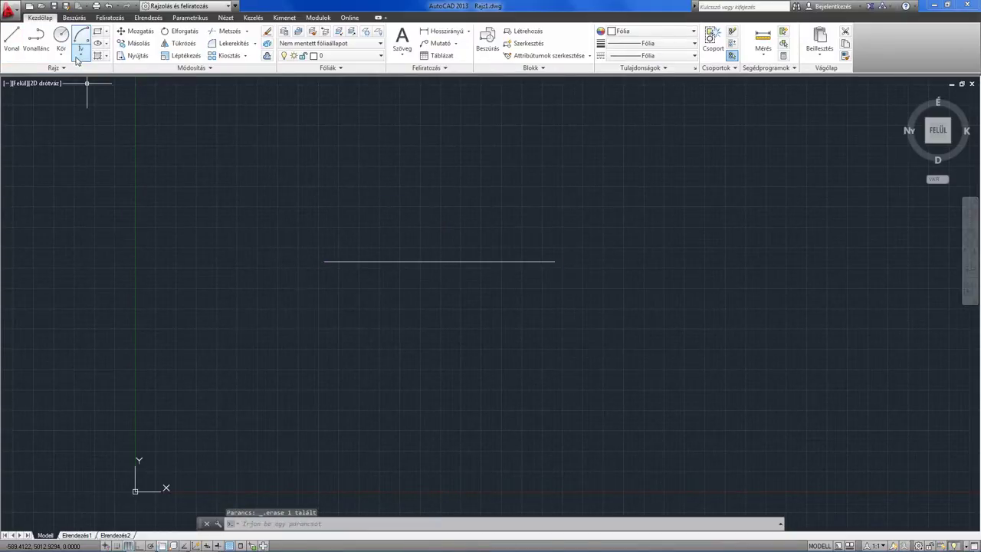
left_click(81, 50)
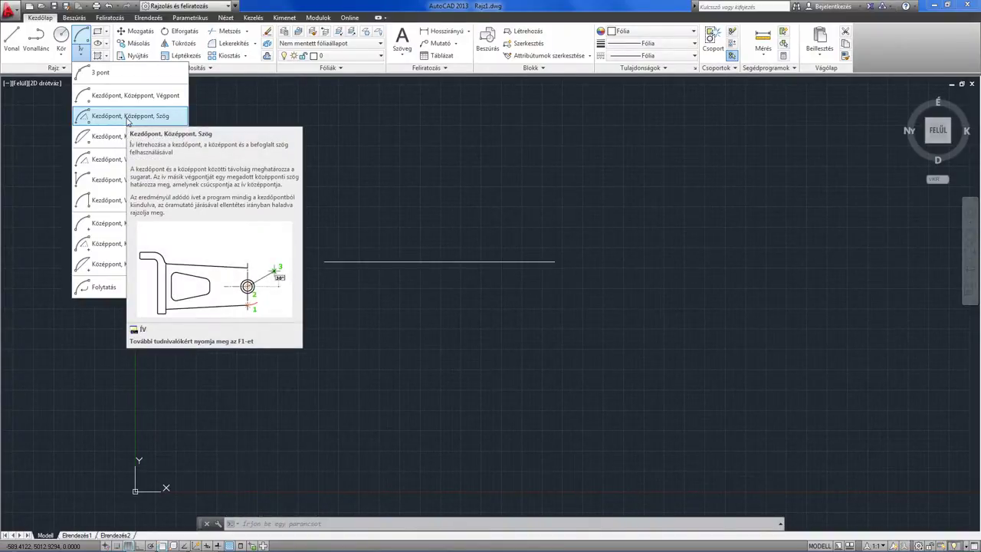
- Draw a 45° start-center-angle arc from the line's left end about its midpoint, then delete it
left_click(128, 117)
left_click(324, 262)
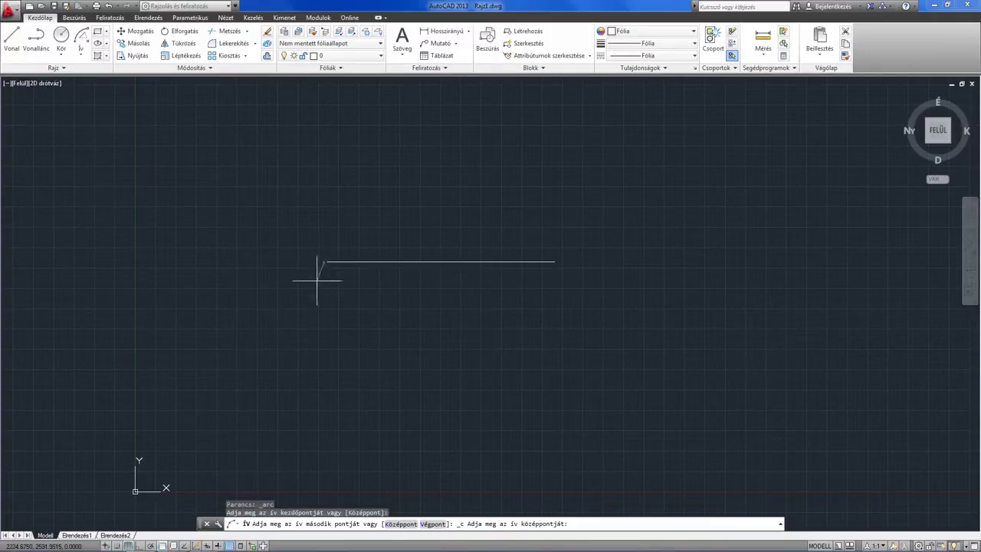
left_click(440, 261)
type("45")
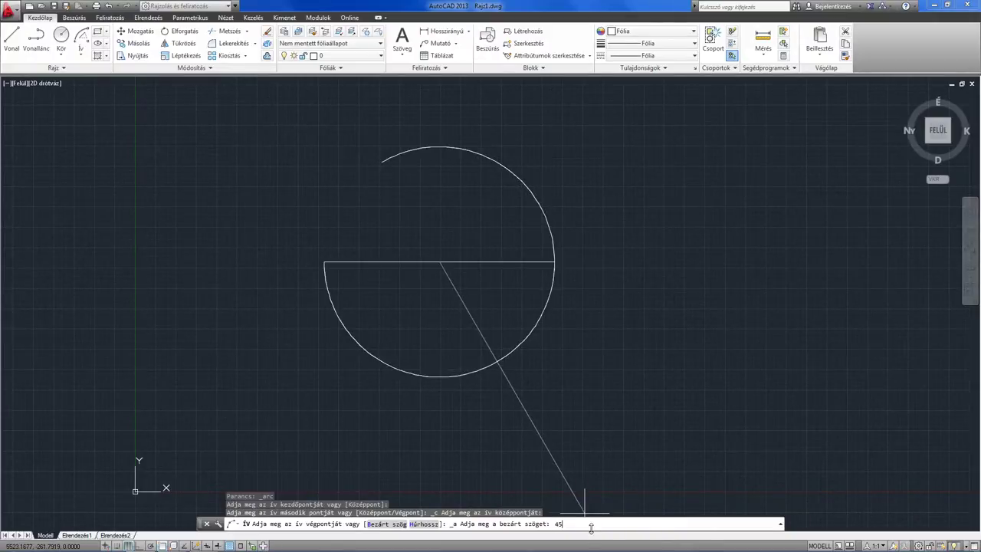
key("Return")
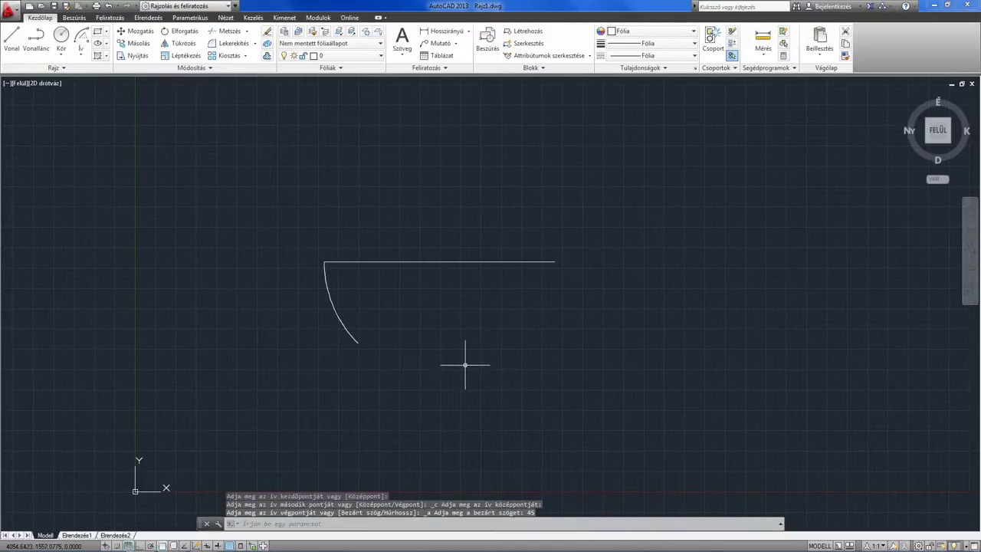
middle_click_drag(479, 358, 492, 341)
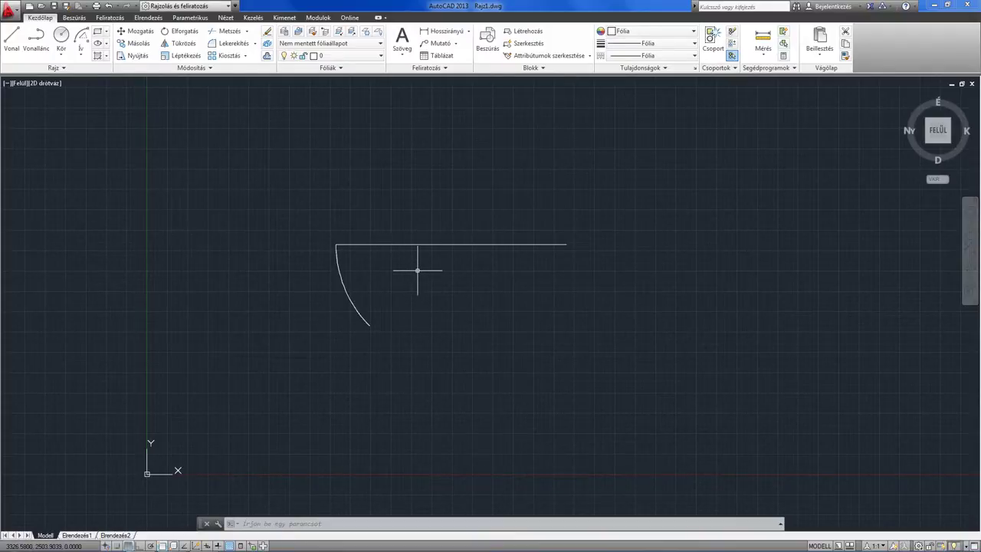
middle_click_drag(457, 289, 457, 295)
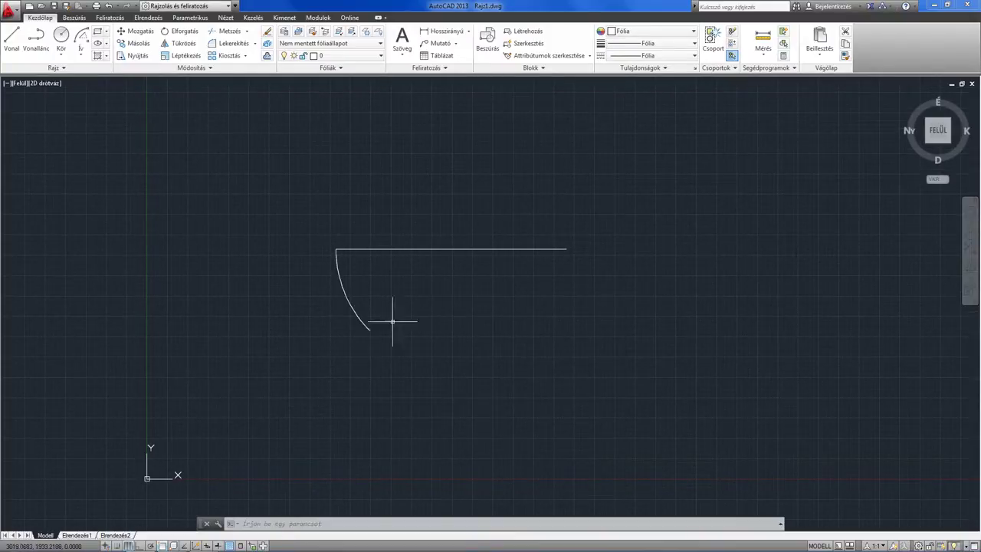
left_click(356, 317)
key("Delete")
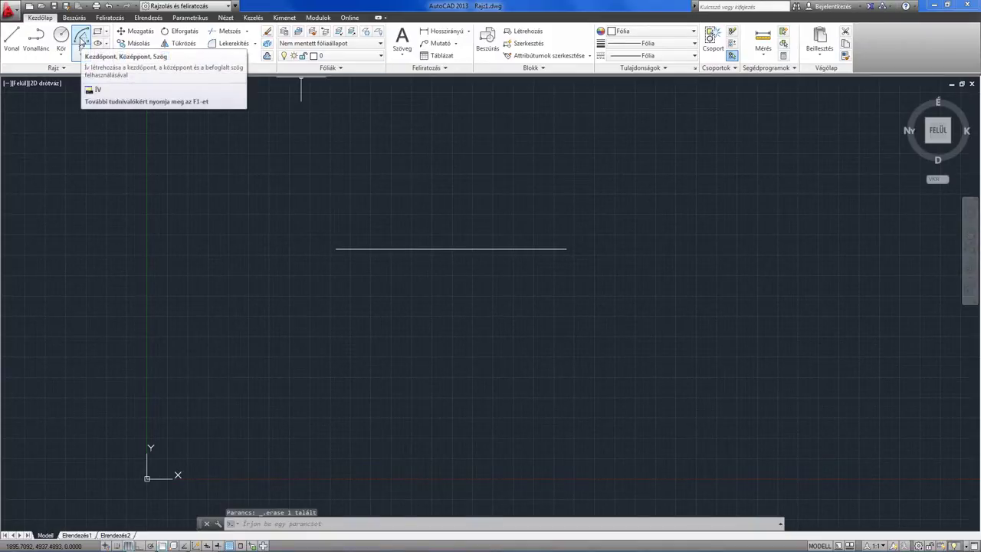
- Draw a start-center-angle arc from the line's left end, centred at its midpoint, with a 120° angle
left_click(82, 38)
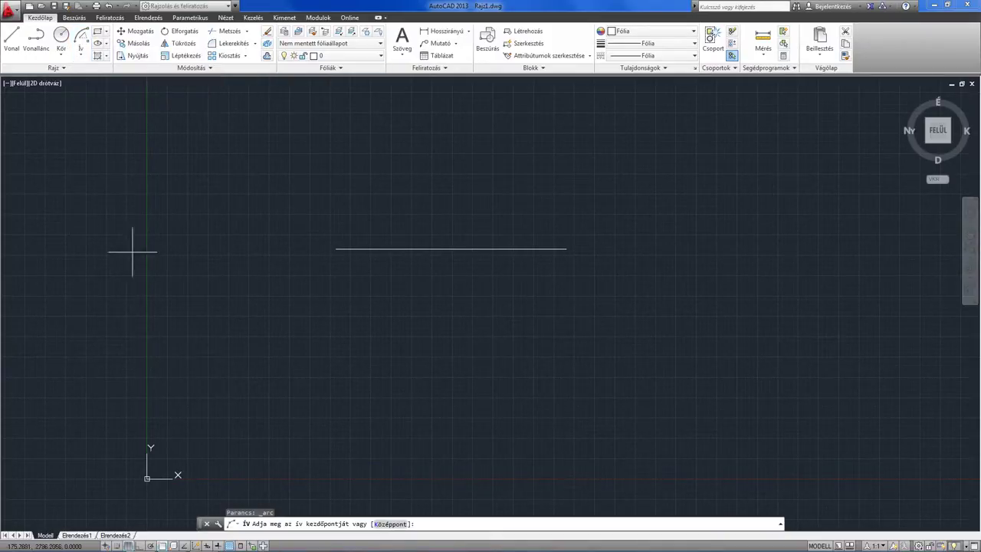
left_click(336, 248)
left_click(450, 248)
type("120")
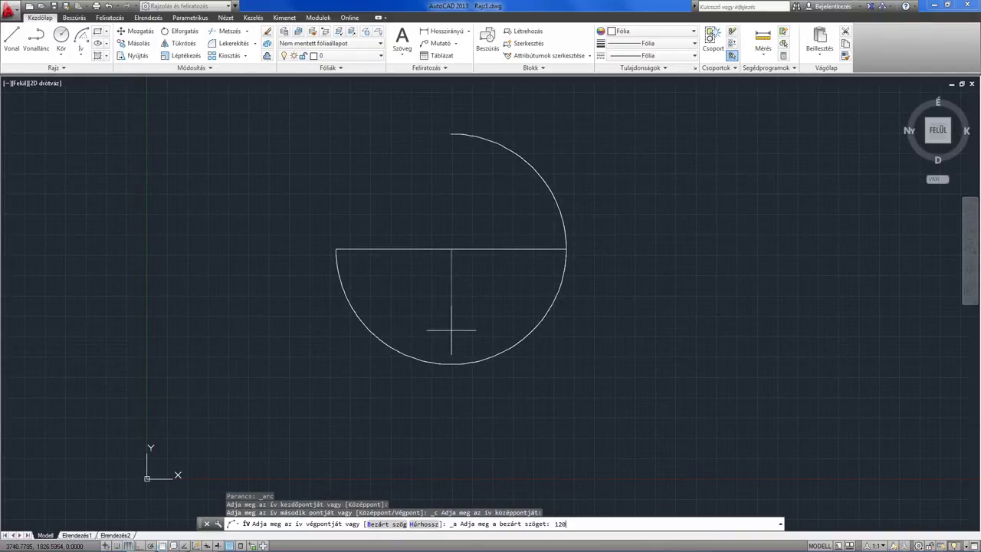
key("Return")
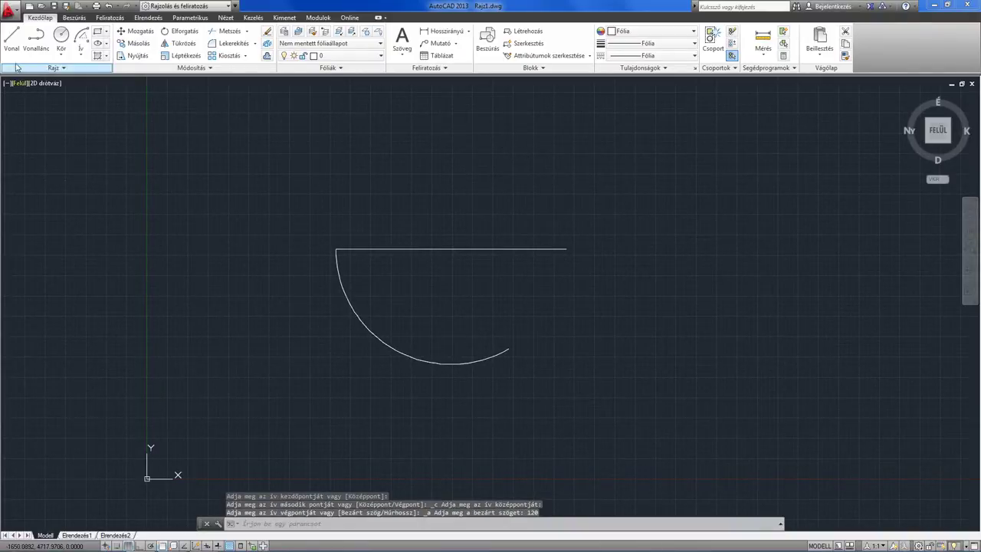
- Start a test line from the line's midpoint with ortho (F8) on, then cancel it
left_click(12, 39)
left_click(451, 249)
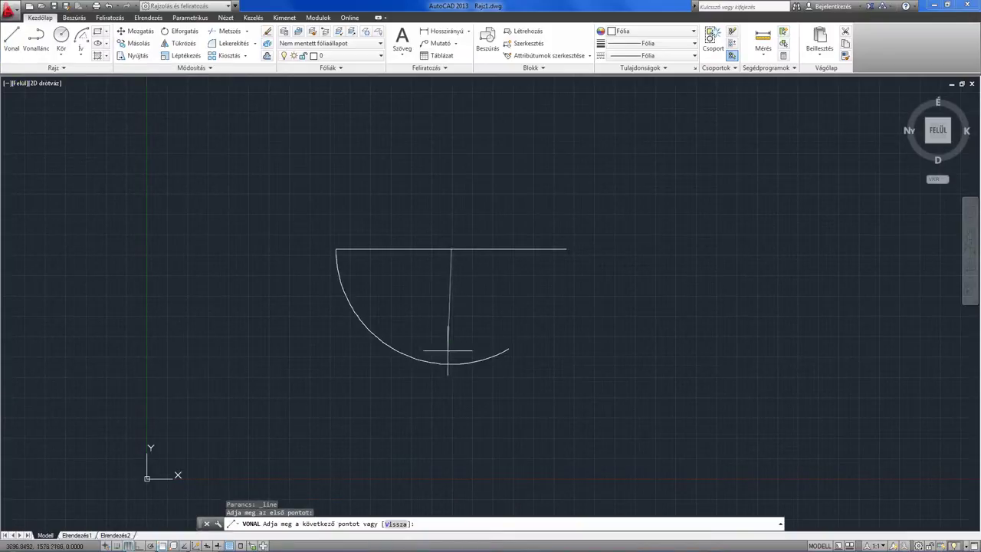
key("F8")
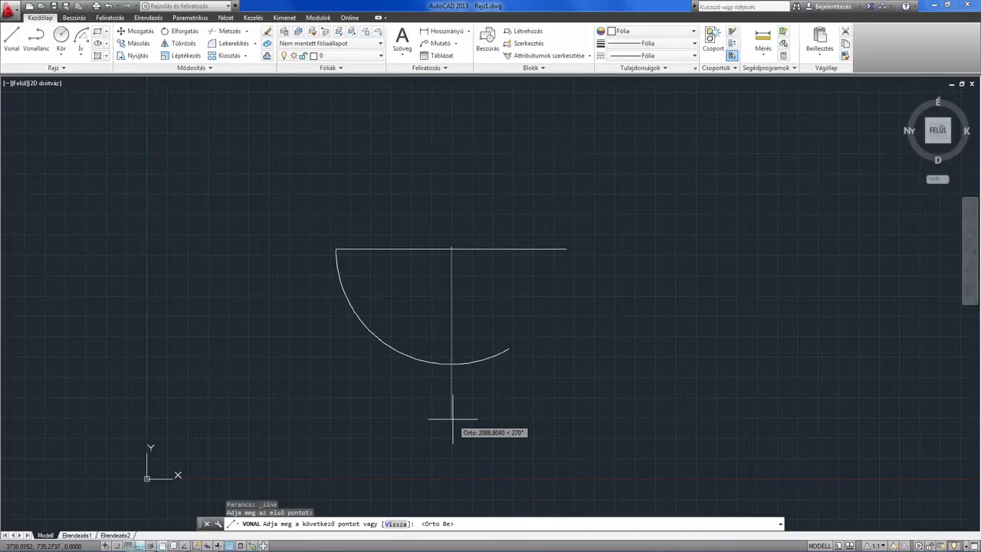
key("Escape")
- Window-select and delete the 120° arc, then open the Ív arc options list
left_click(453, 416)
left_click(421, 366)
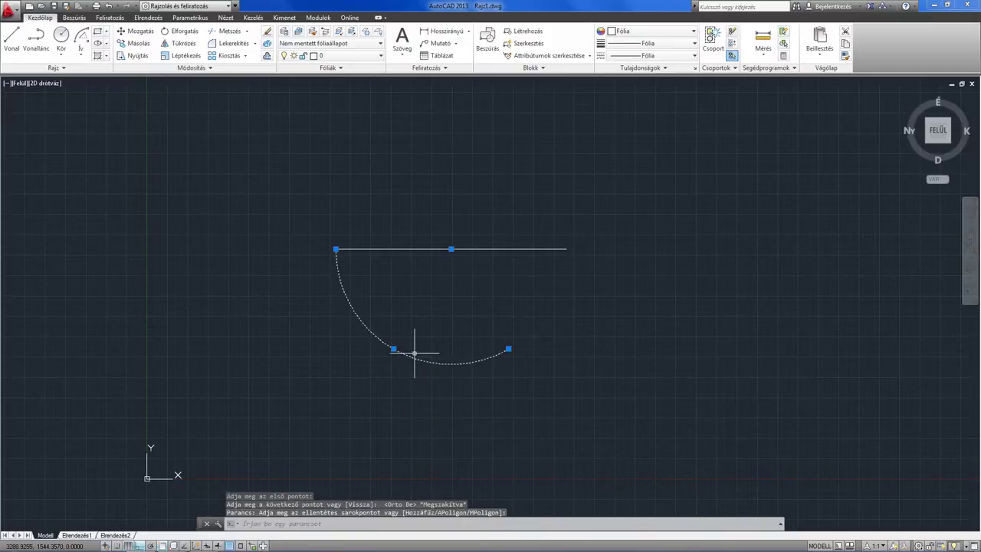
key("Delete")
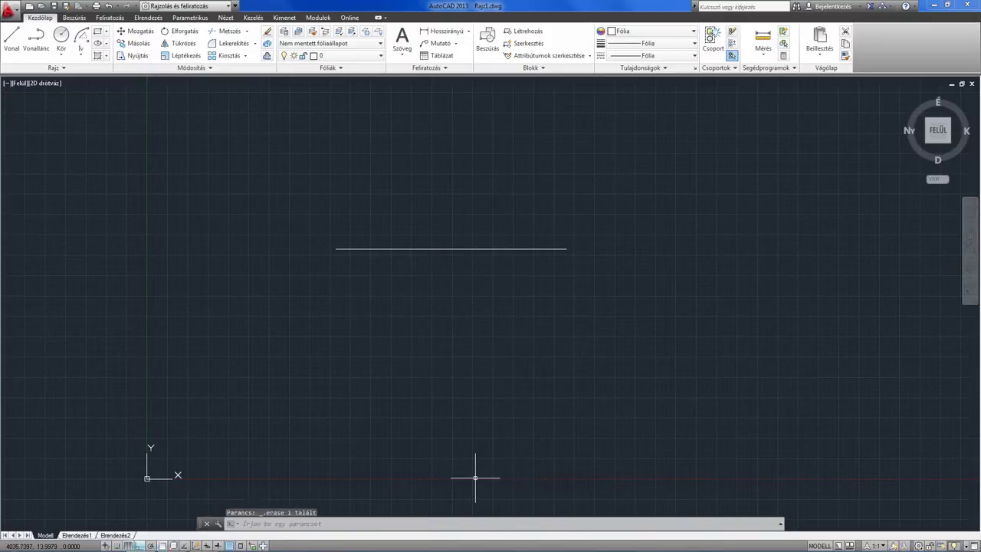
left_click(81, 54)
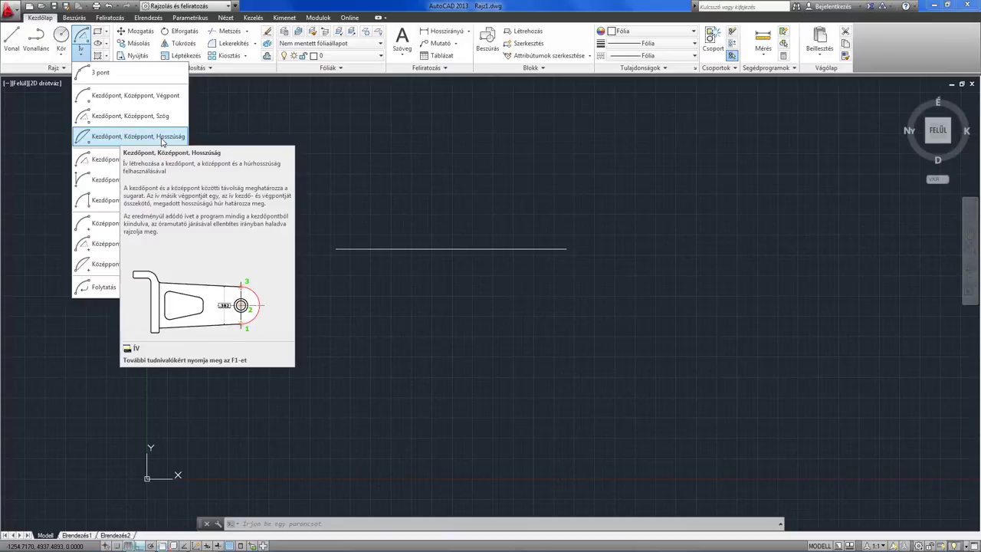
- Draw a Kezdőpont, Középpont, Hosszúság arc from the line's left end with chord length 200
left_click(162, 136)
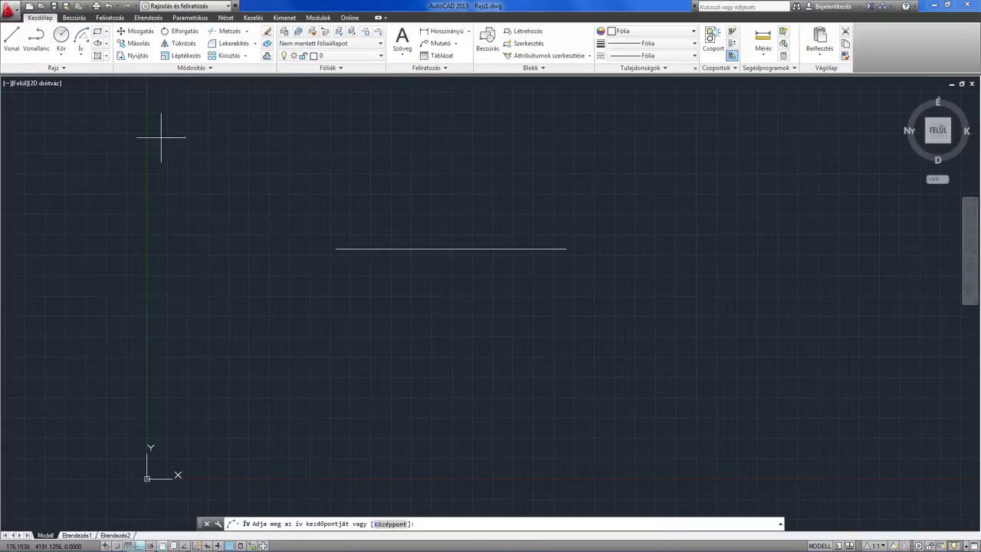
left_click(336, 249)
left_click(452, 248)
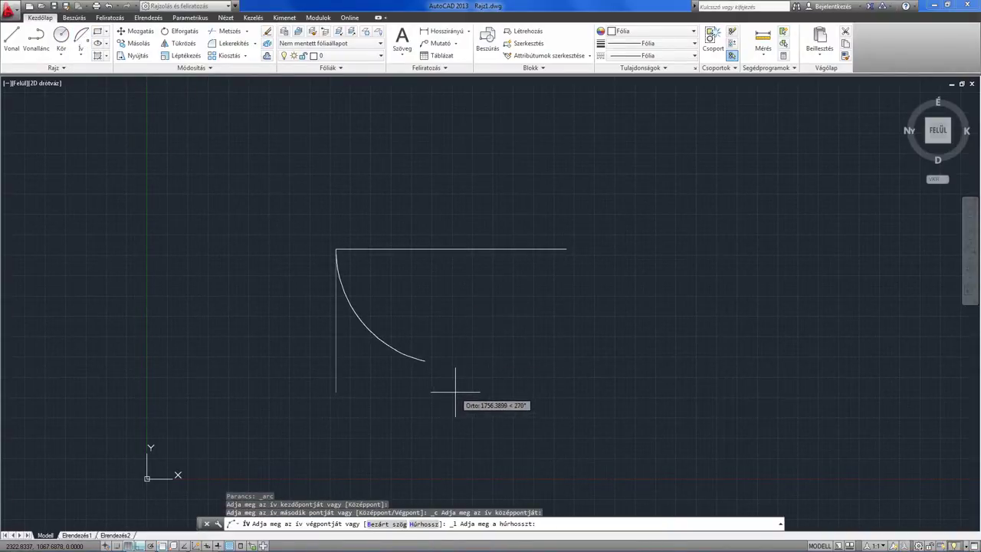
key("F8")
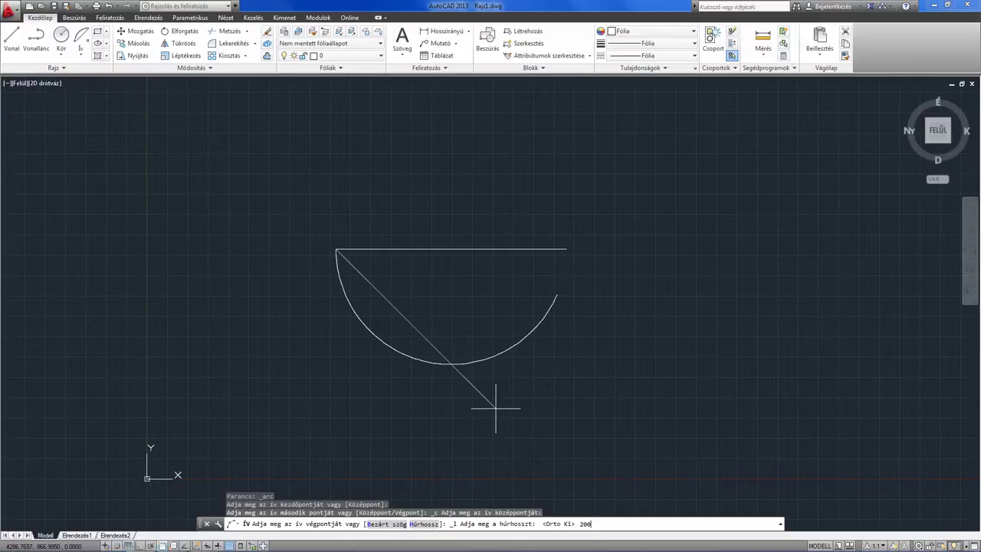
key("Return")
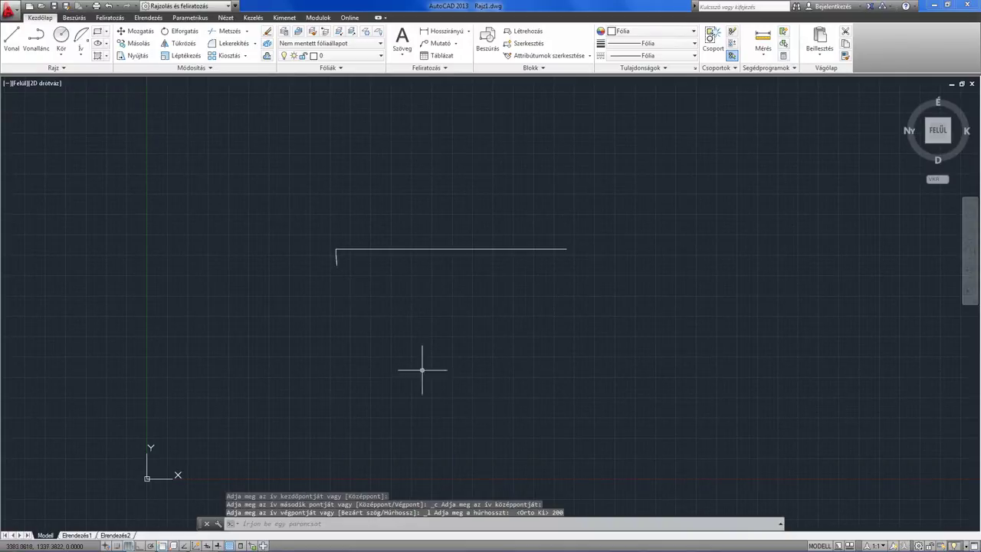
- Zoom in and draw a check line between the 200-chord arc's two endpoints
scroll(341, 253, "up", 4)
scroll(329, 296, "up", 2)
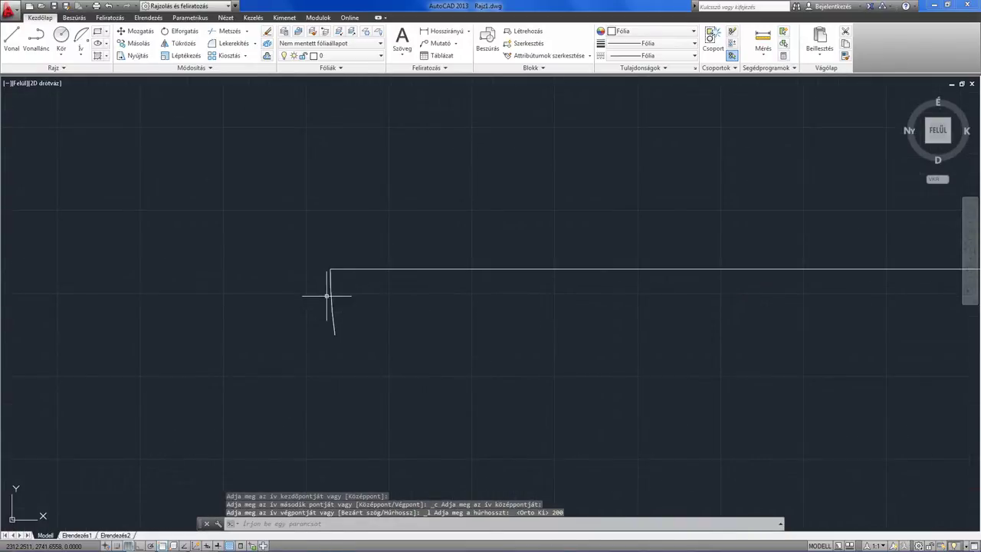
scroll(333, 278, "up", 2)
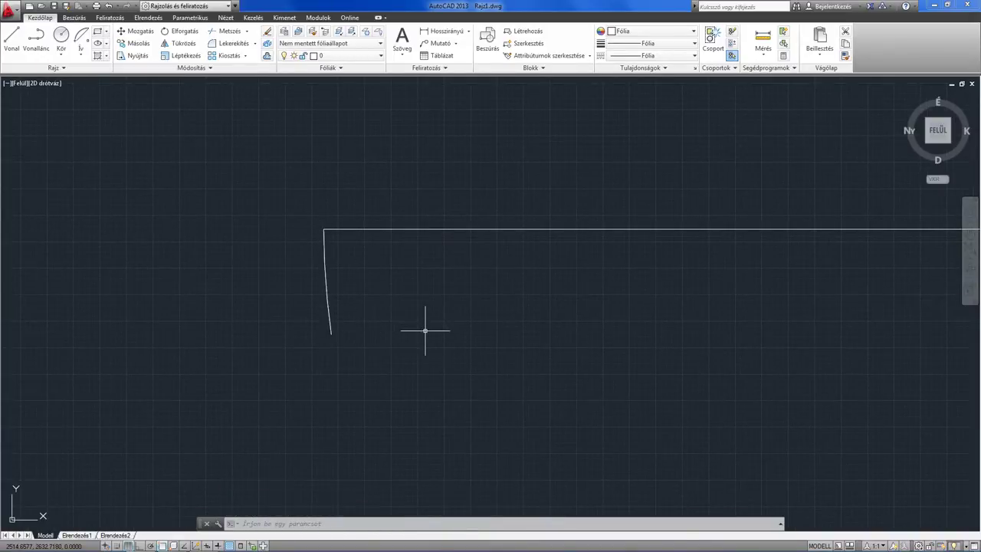
type("vo")
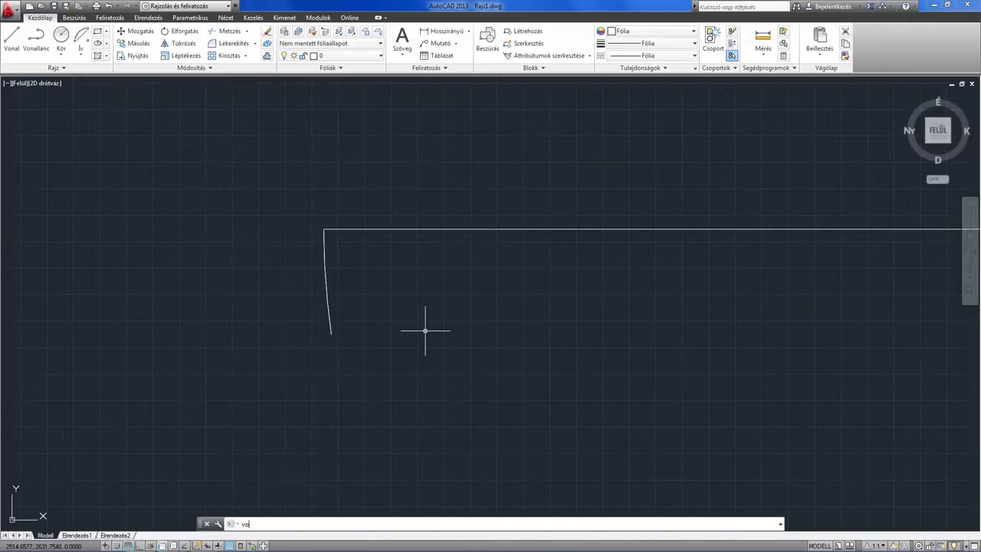
key("Return")
left_click(324, 229)
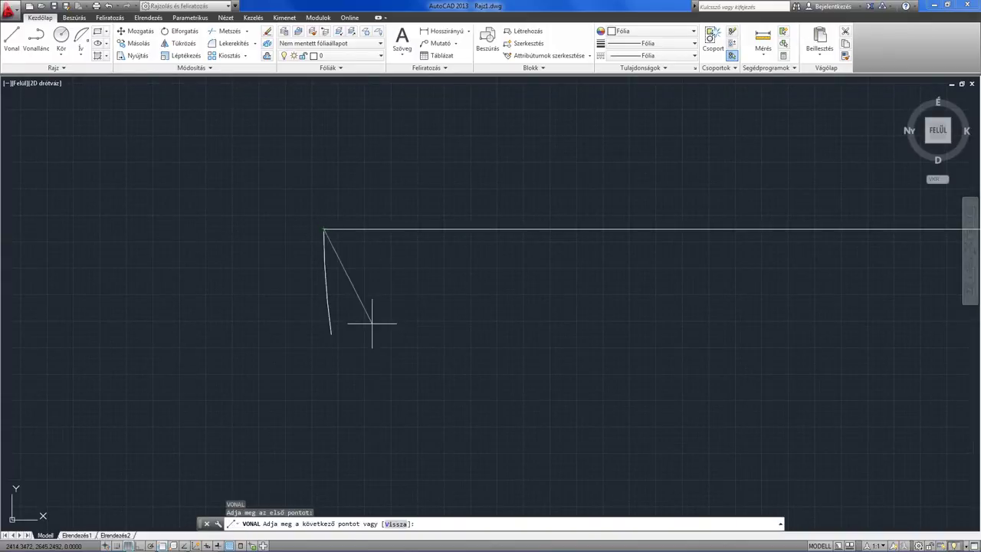
left_click(333, 337)
key("Return")
- Open the check line's Tulajdonságok to confirm its Hossz is 200
scroll(329, 300, "up", 3)
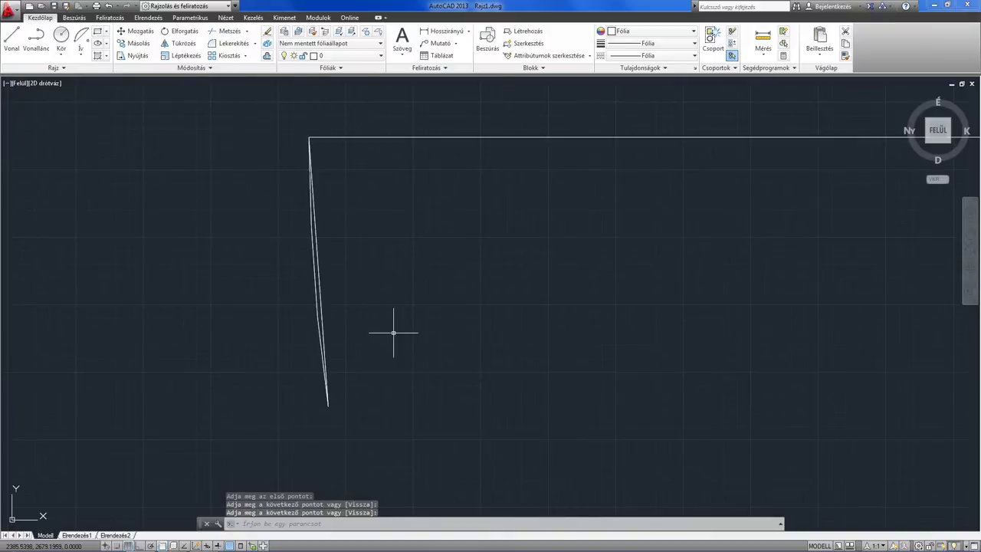
left_click(319, 289)
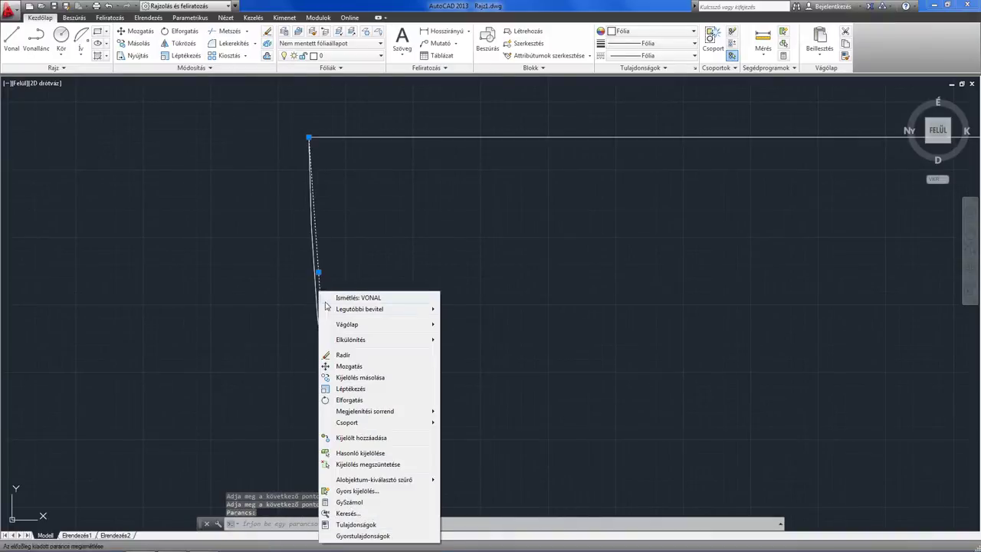
right_click(319, 292)
left_click(367, 528)
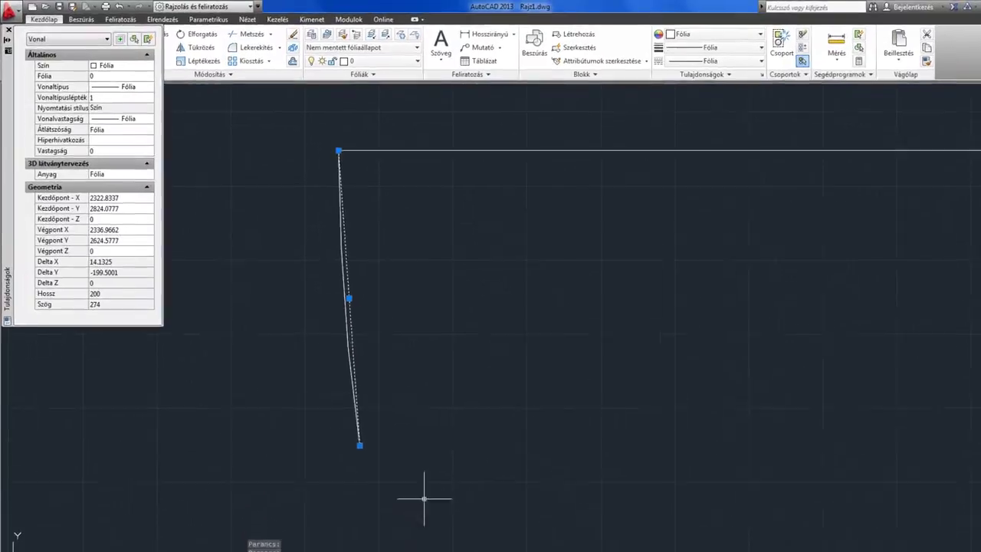
left_click(102, 271)
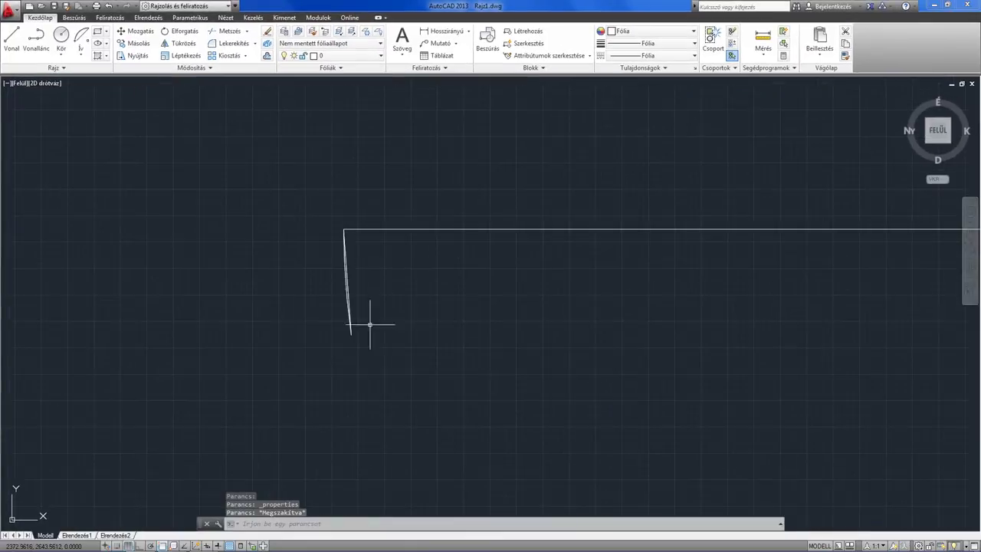
- Delete the arc and check line together, leaving only the horizontal line in view
left_click_drag(369, 324, 296, 296)
key("Delete")
scroll(307, 317, "down", 2)
mouse_move(329, 295)
middle_mouse_down()
mouse_move(495, 298)
mouse_move(411, 239)
middle_mouse_up()
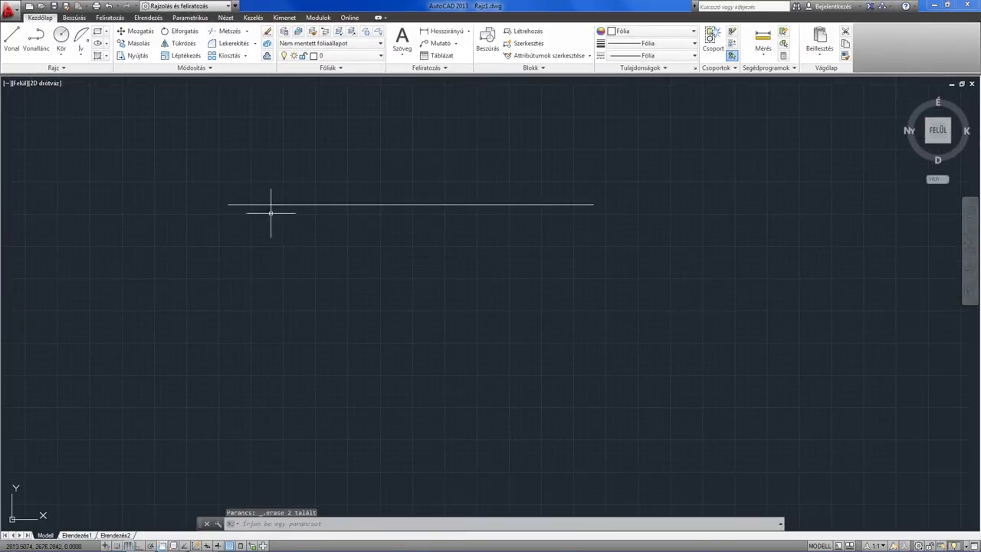
- Draw a start-center-length arc from the line's left end, centred on the line, with chord length 1000
left_click(79, 60)
left_click(87, 133)
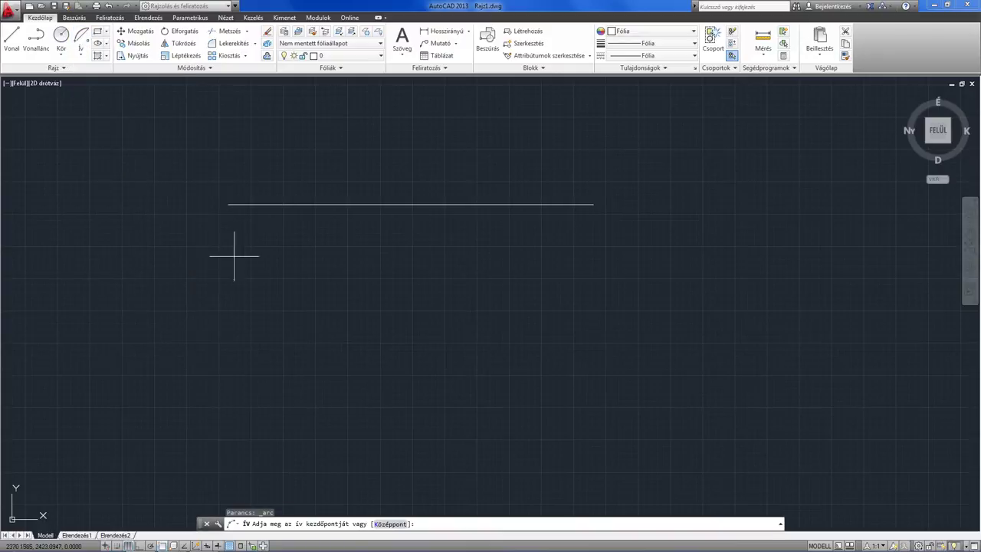
left_click(228, 205)
left_click(411, 206)
type("1000")
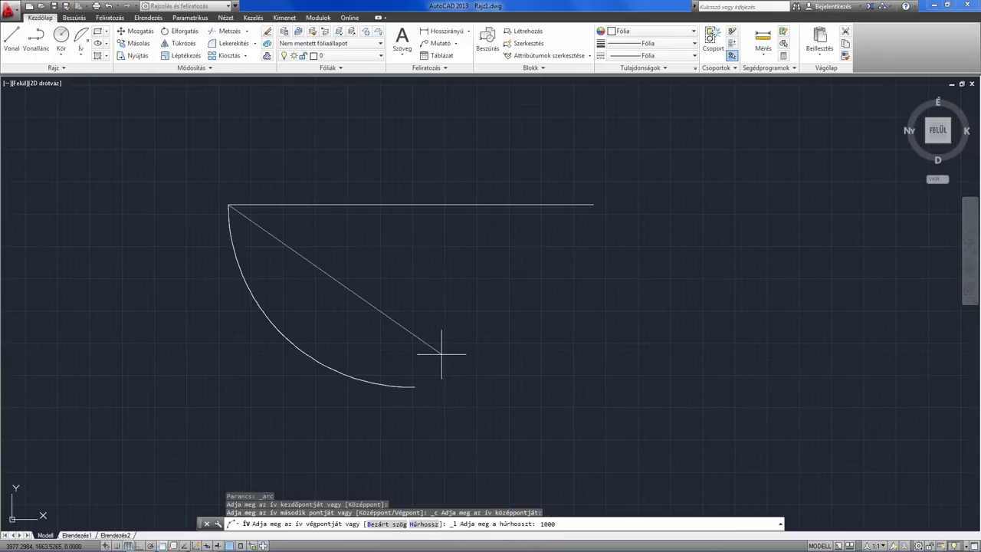
key("Return")
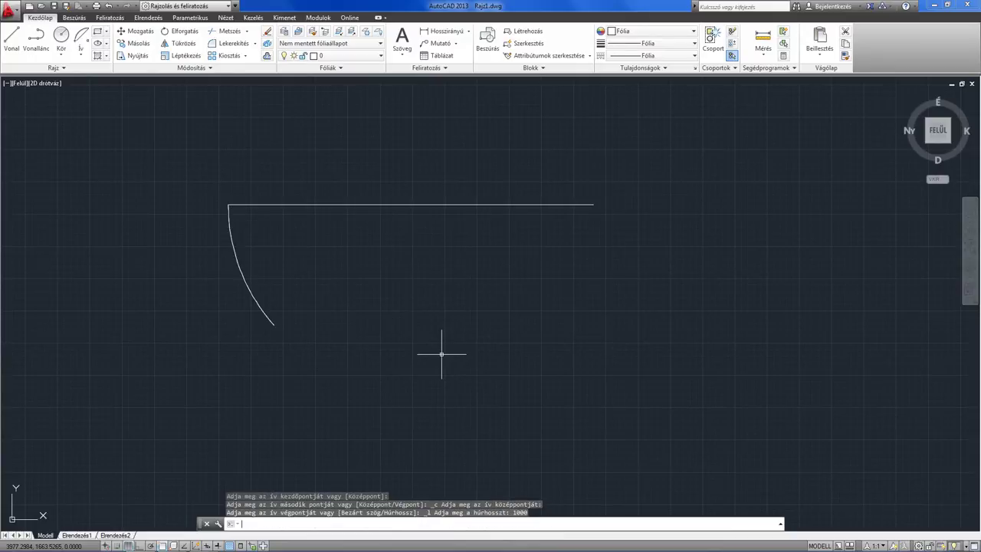
middle_click_drag(230, 213, 265, 256)
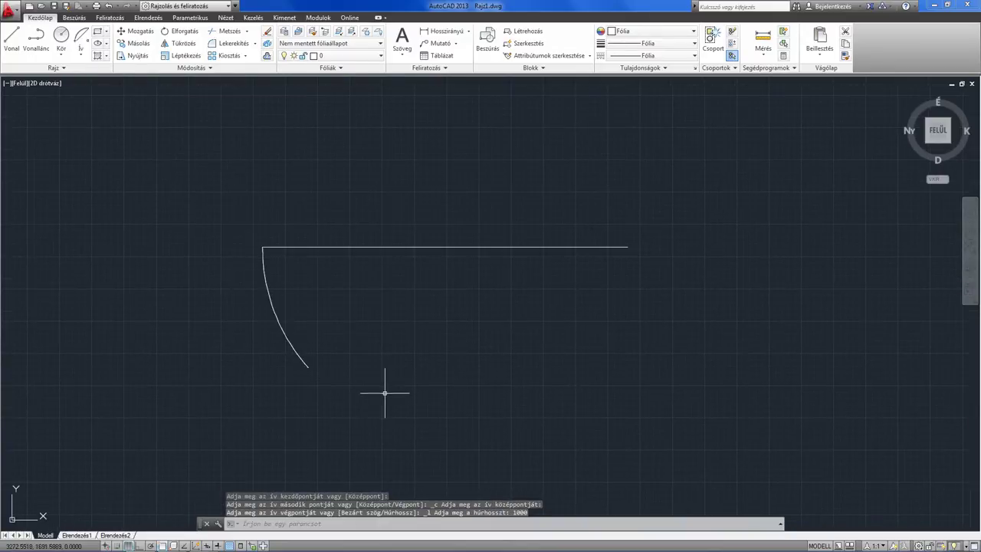